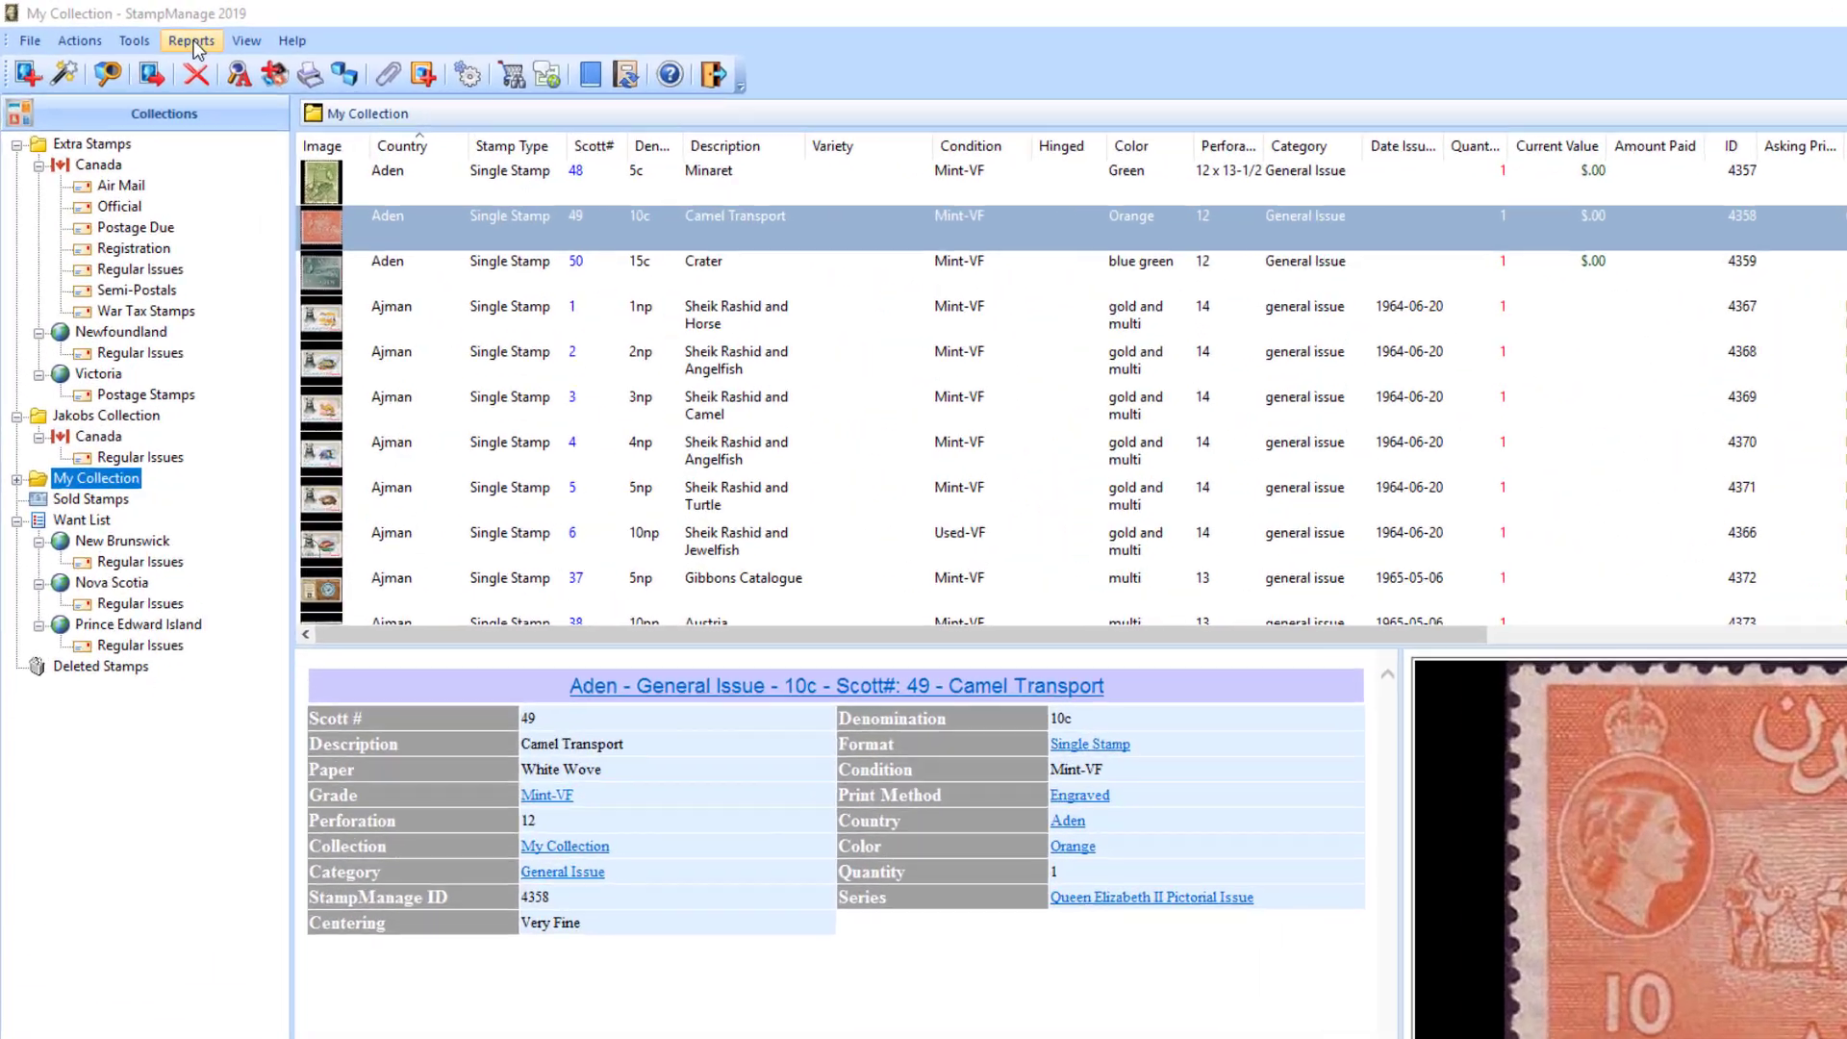
# Start a new collection report and set its paper orientation to Landscape.
pyautogui.click(192, 42)
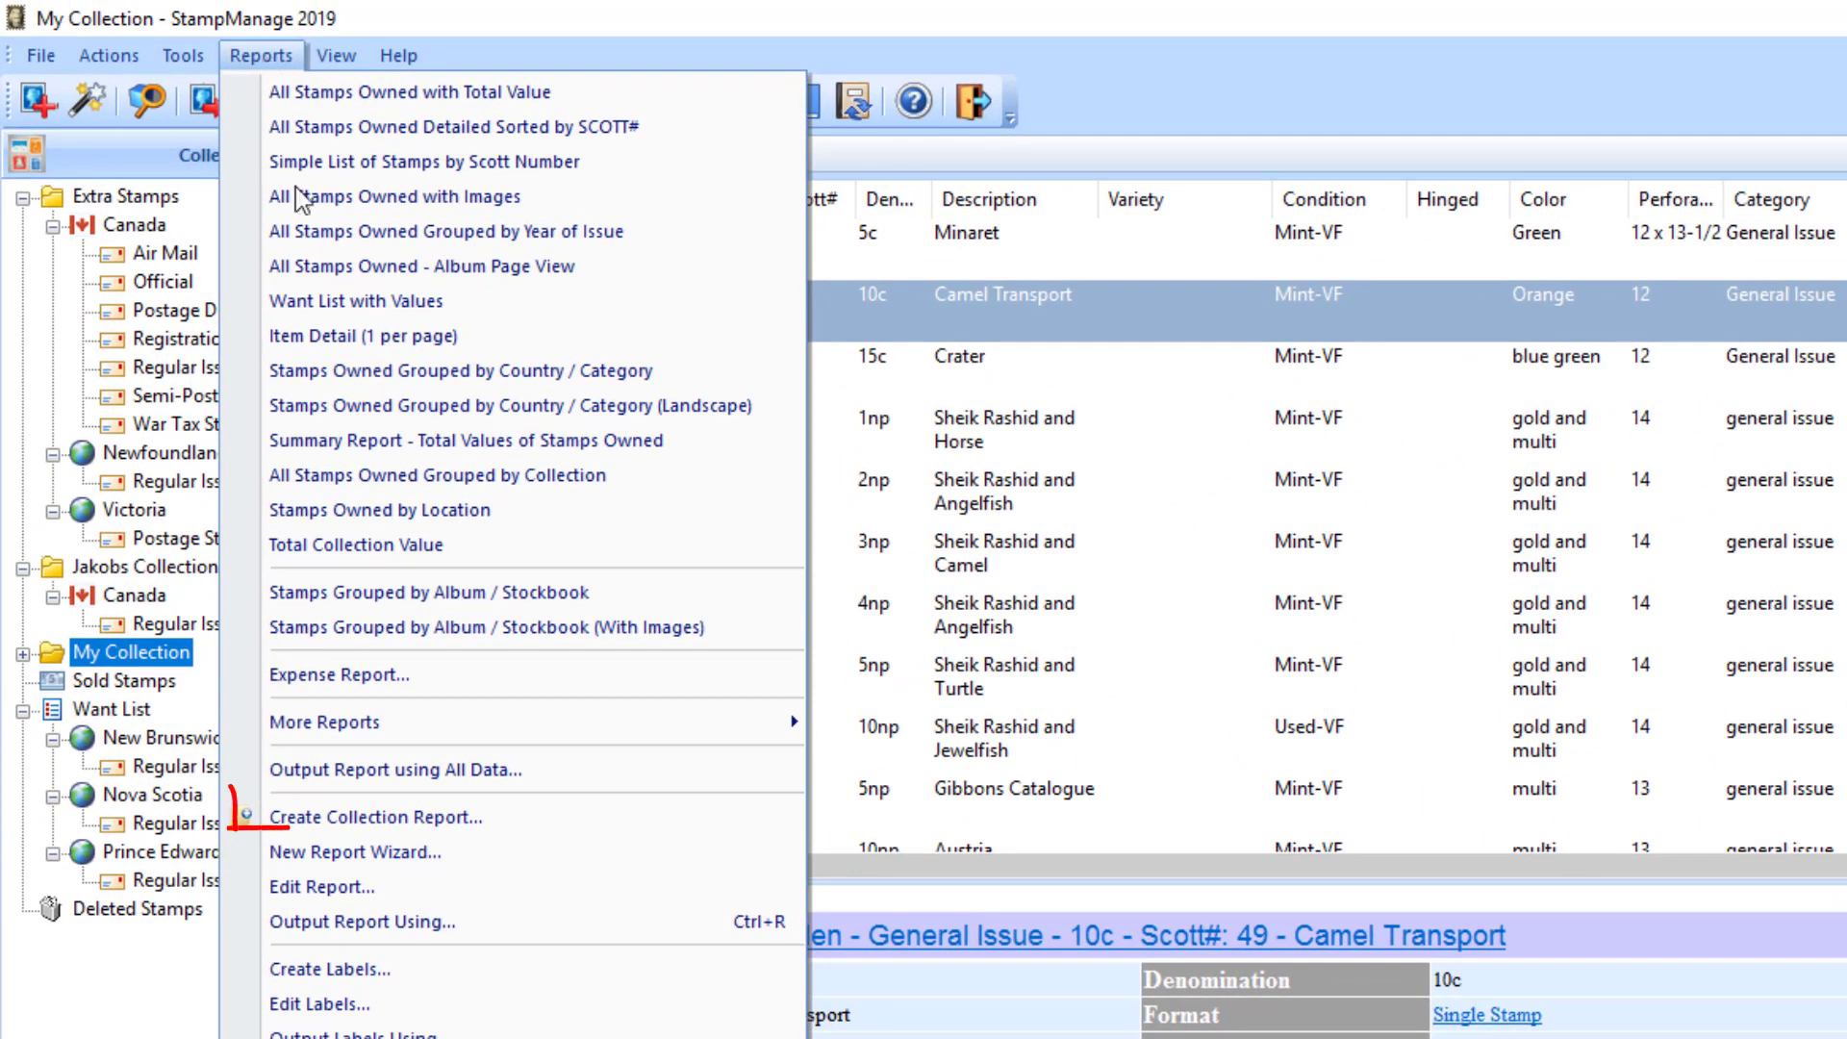
pyautogui.click(533, 818)
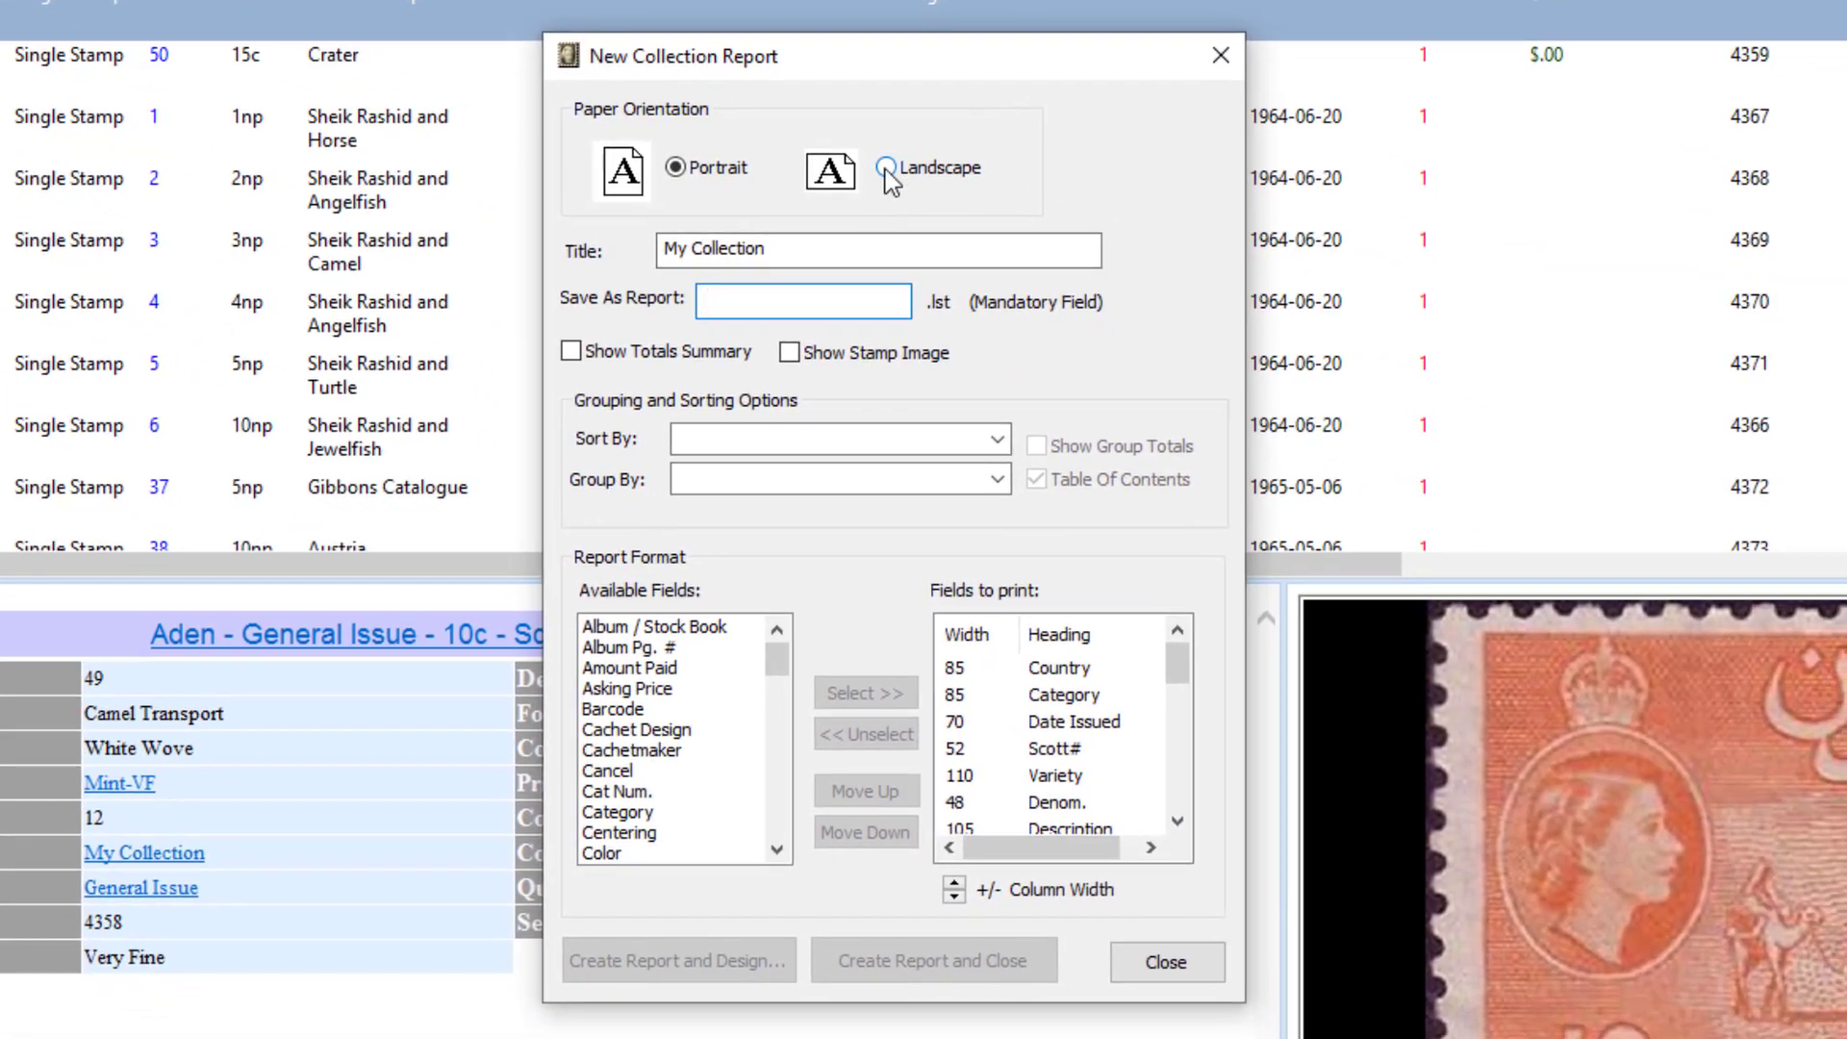
pyautogui.click(888, 171)
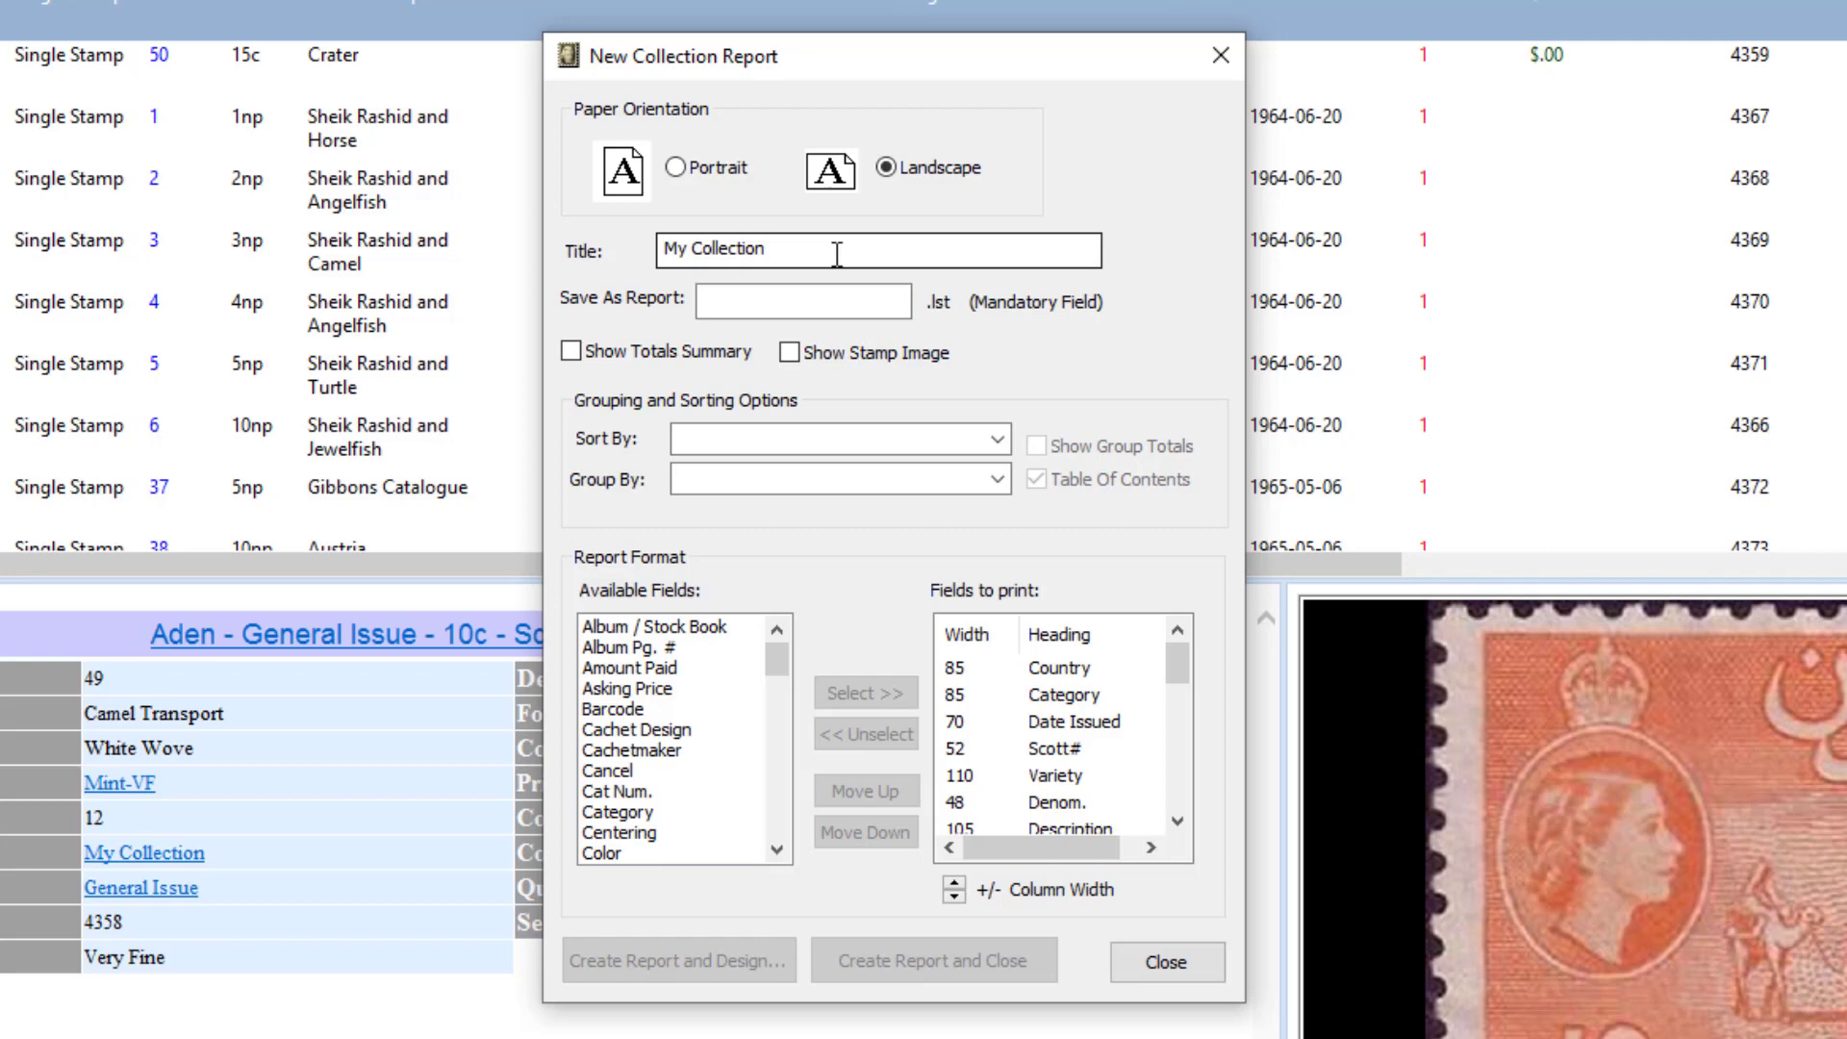
# Title the report "By Collection" and set its report file name to bycollection.
pyautogui.moveTo(770, 248); pyautogui.dragTo(728, 170)
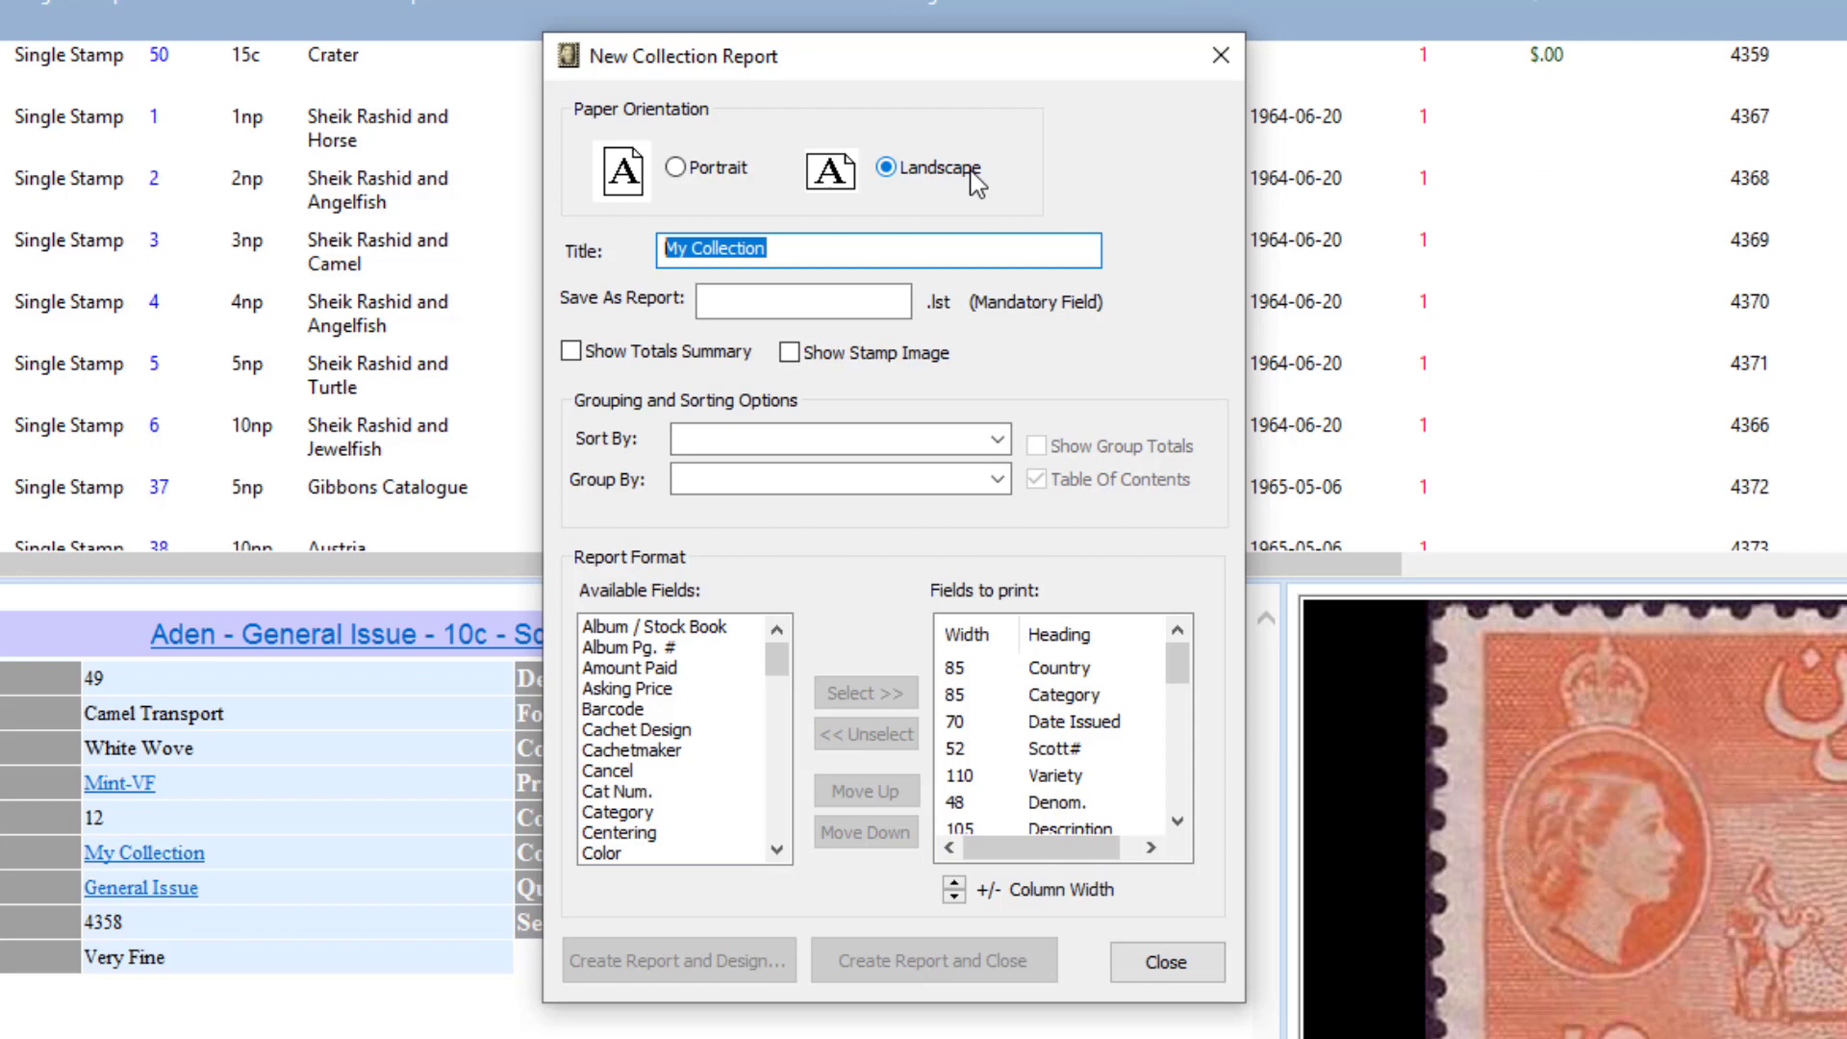
pyautogui.write('By')
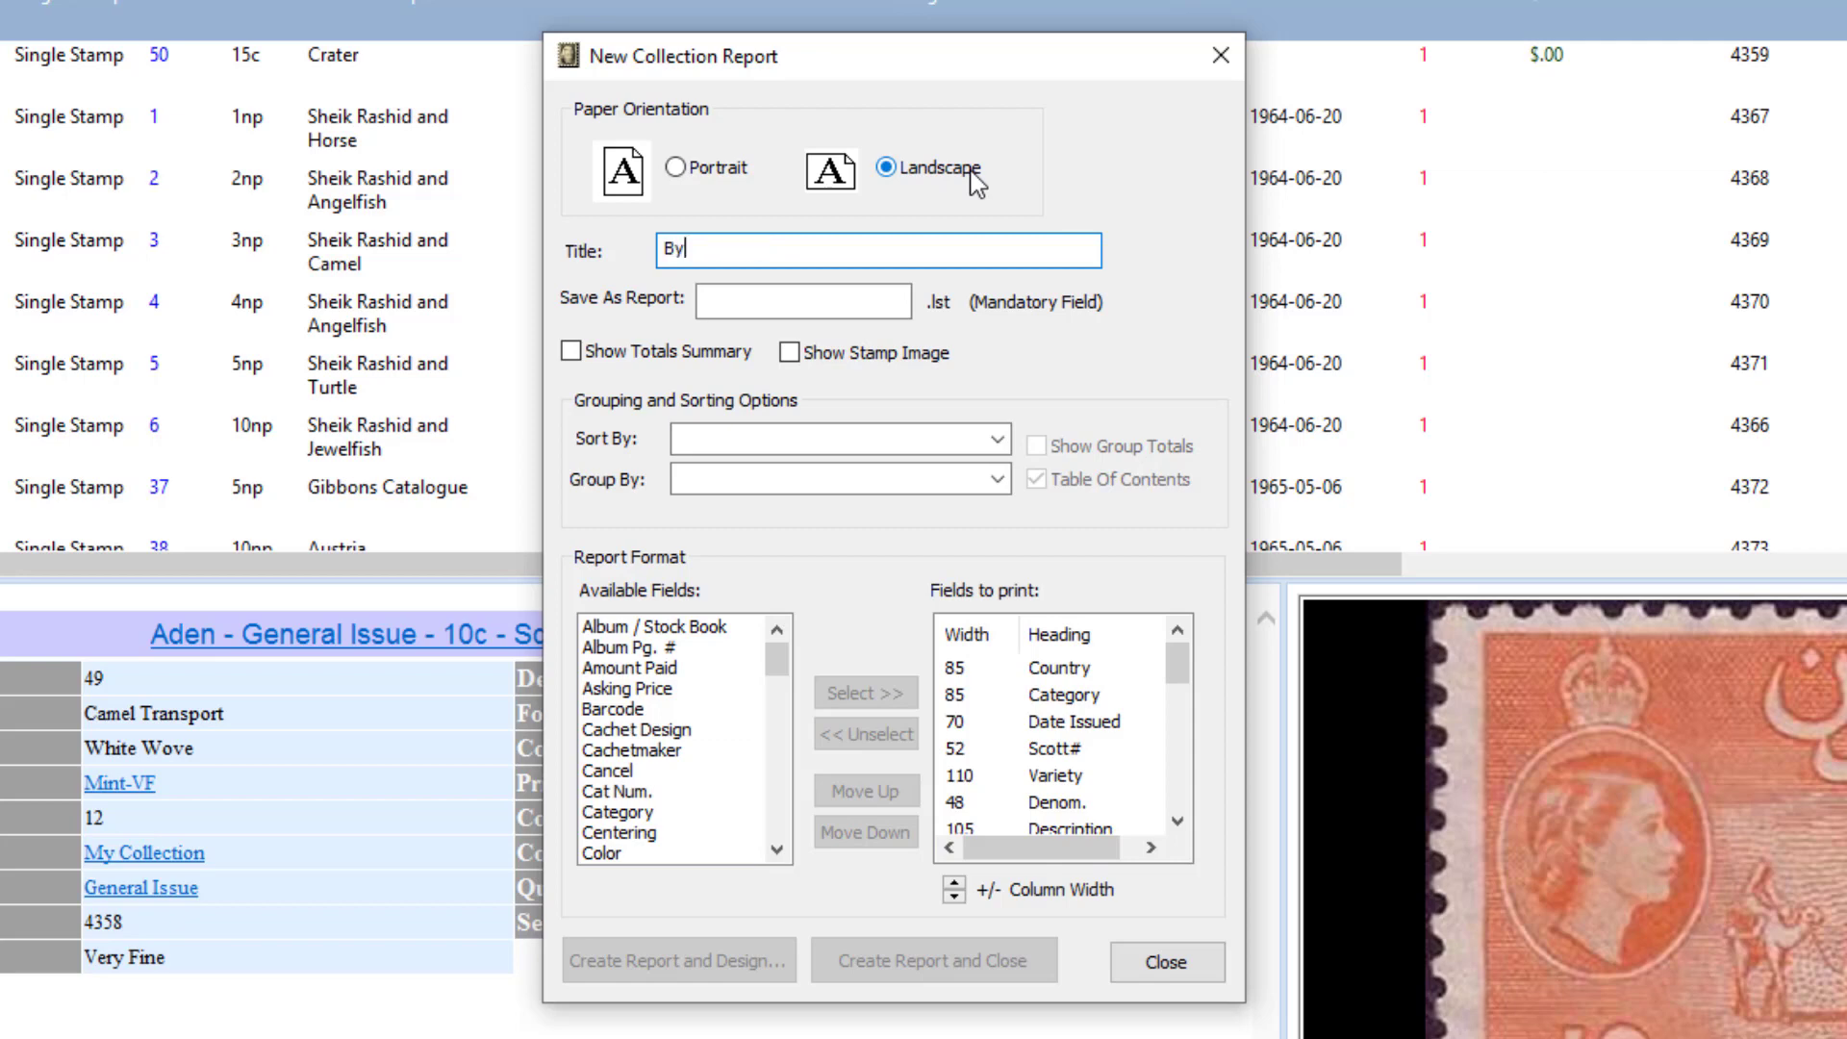
pyautogui.write(' Collection')
pyautogui.click(824, 294)
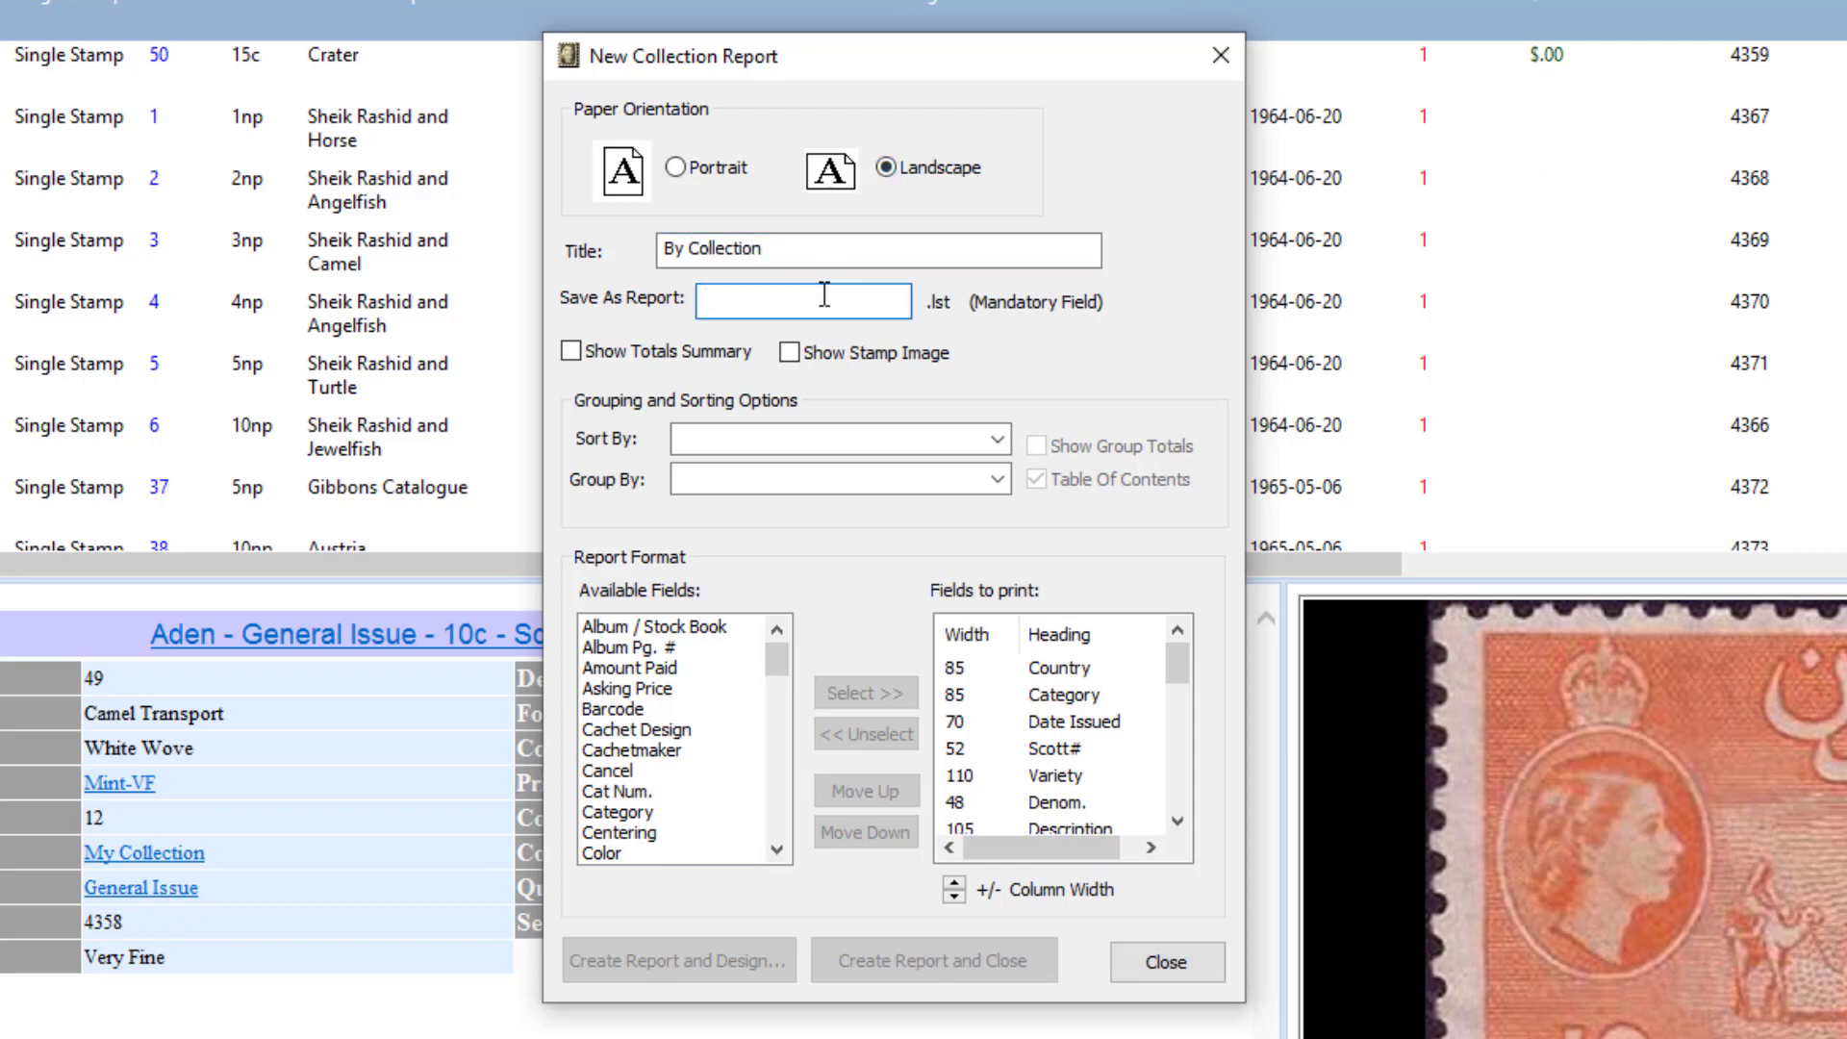
pyautogui.write('by')
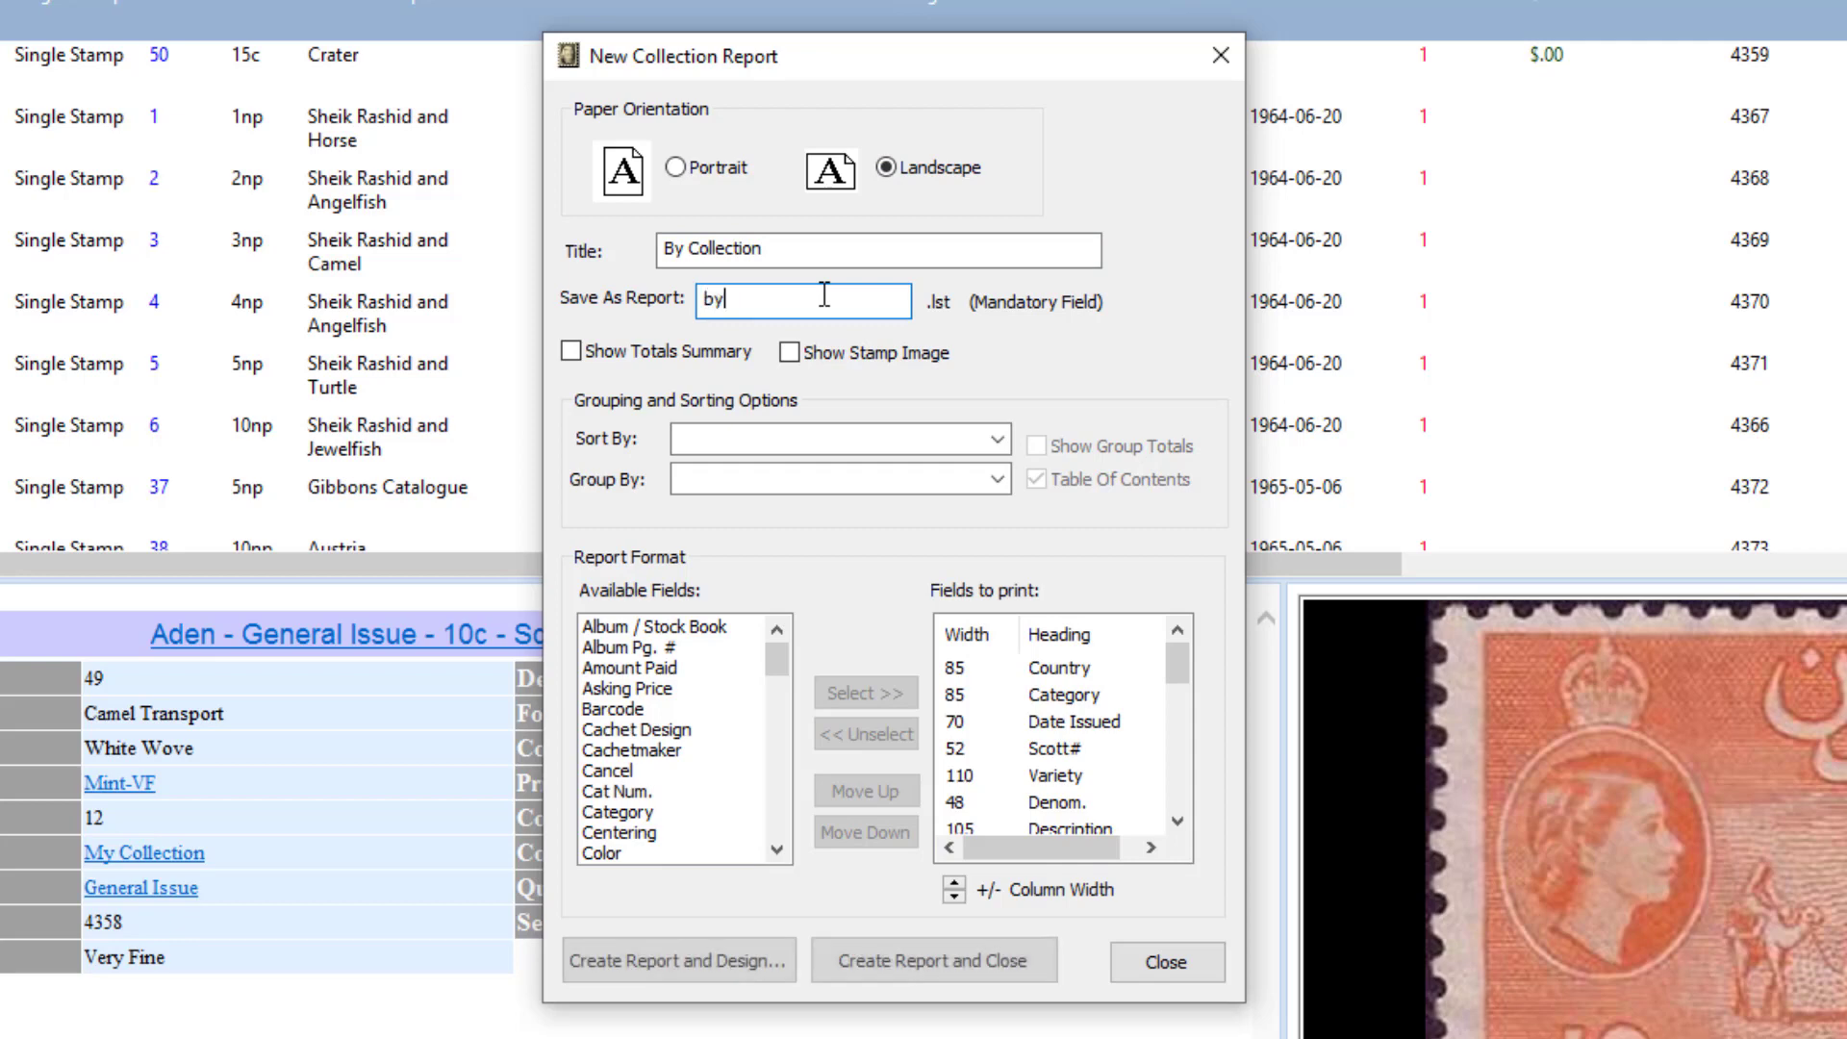
pyautogui.write('clollection')
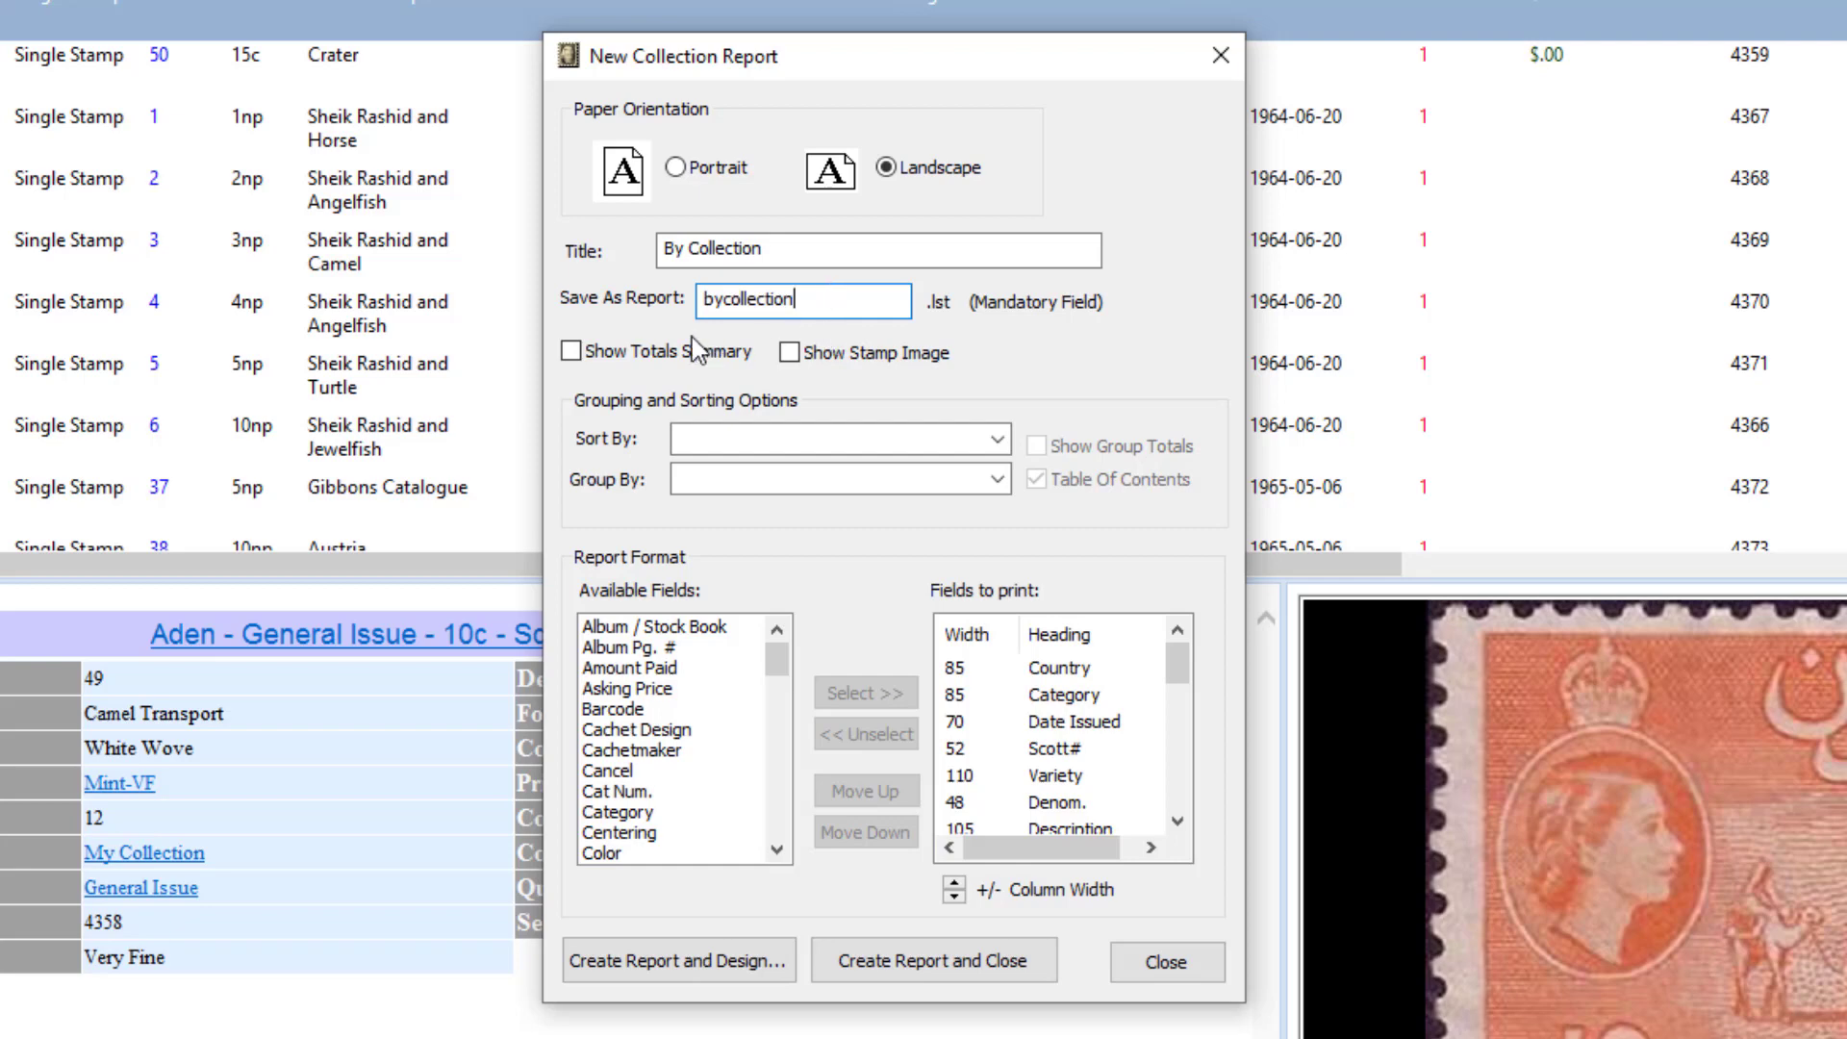
# Include the totals summary and stamp images, and group the report by Collection with group totals shown.
pyautogui.click(572, 354)
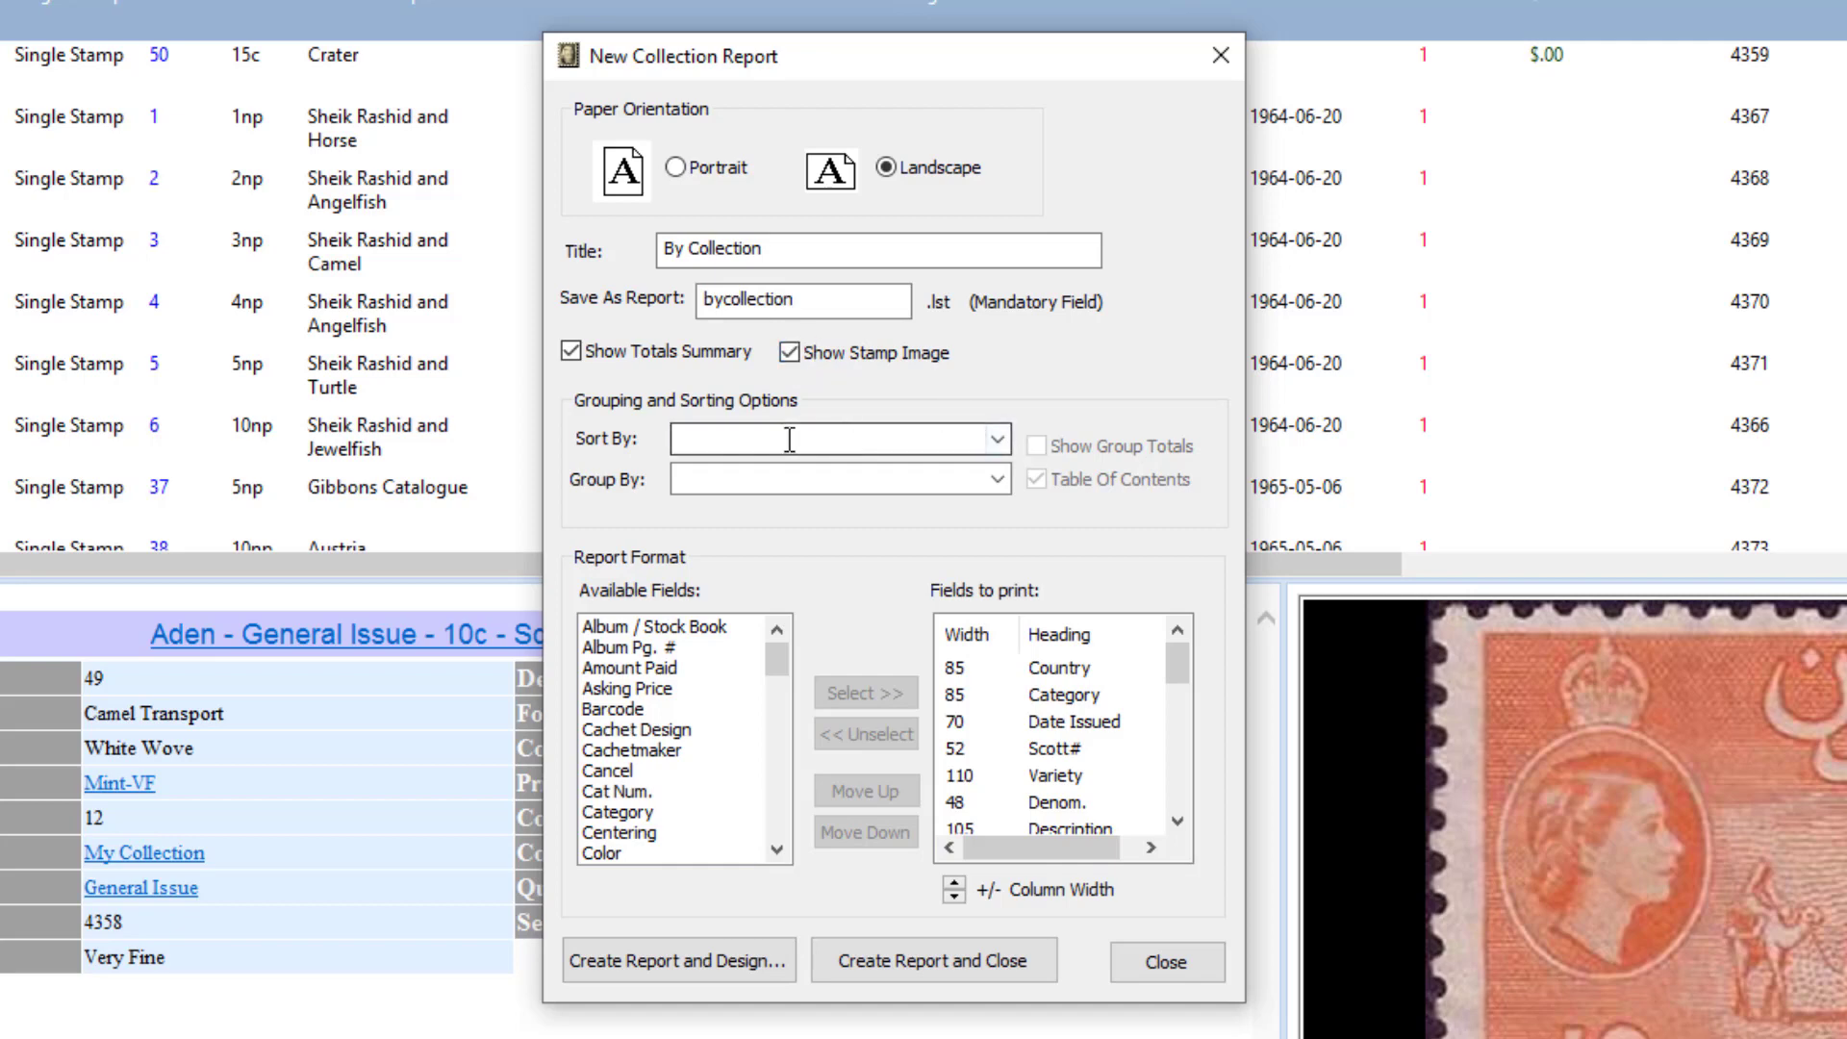
pyautogui.click(998, 481)
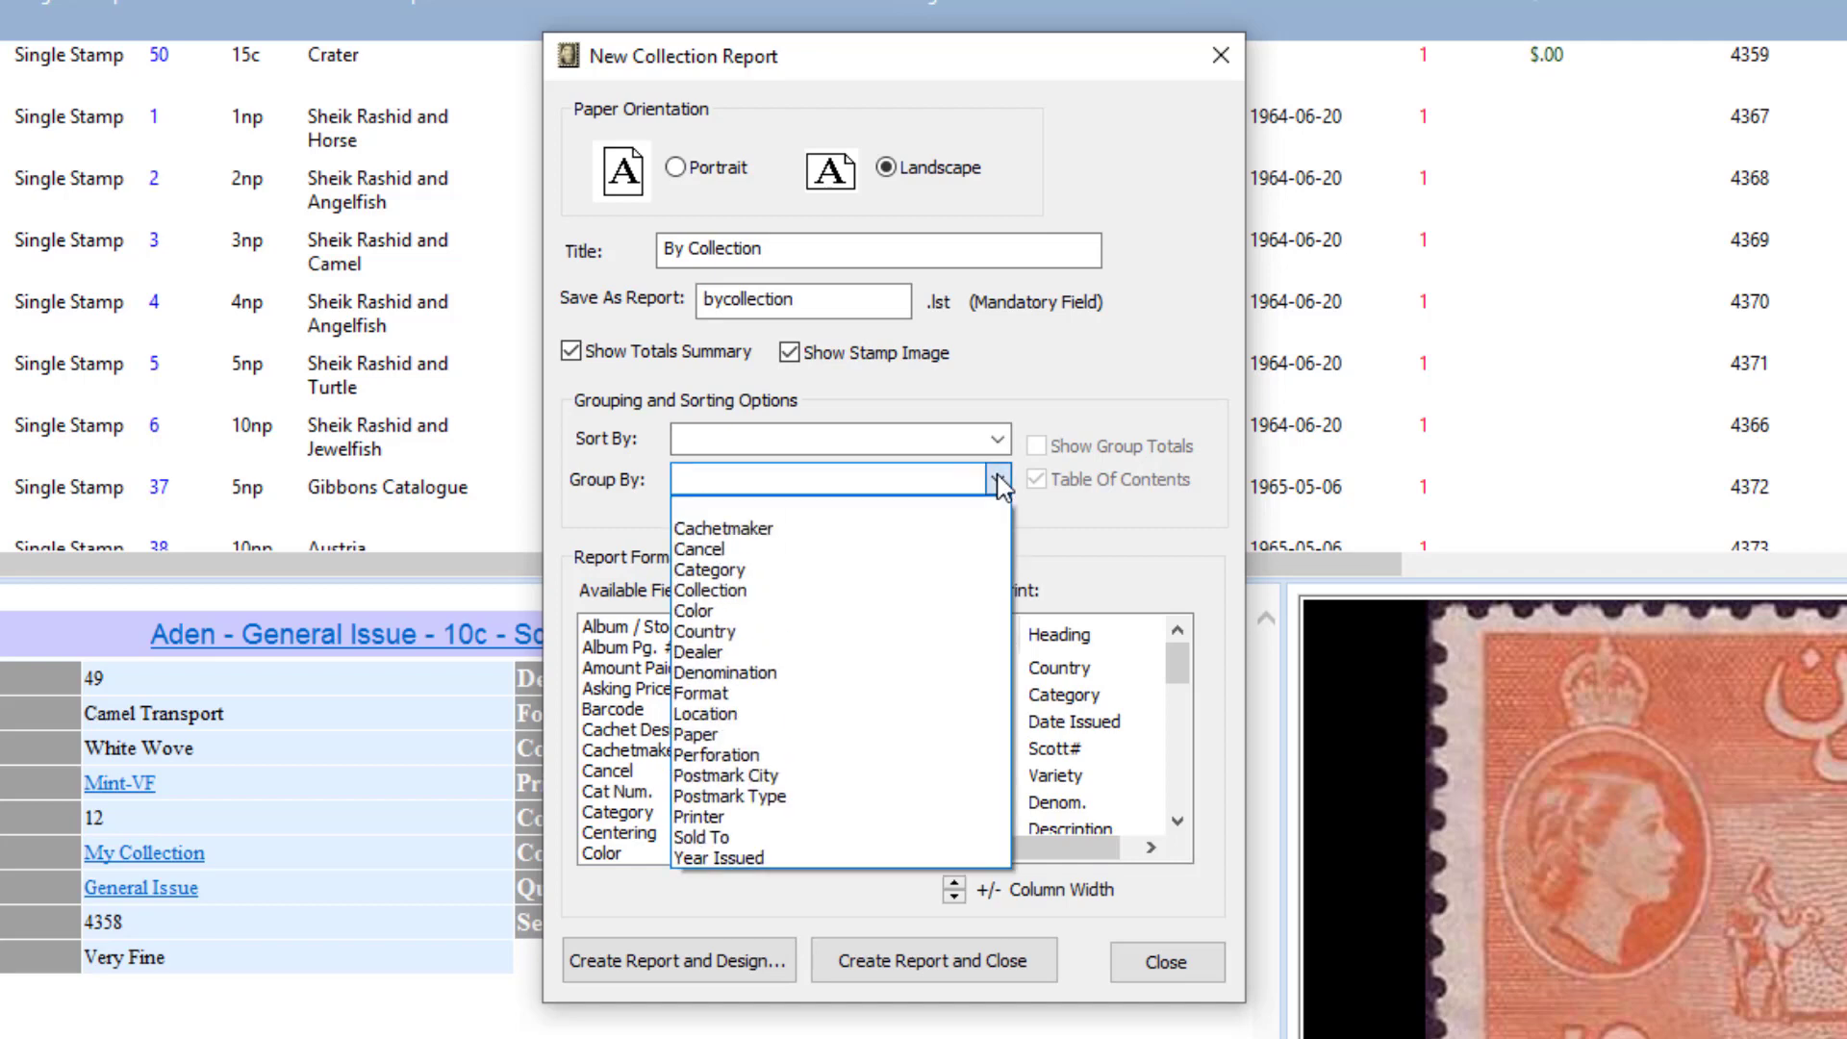
pyautogui.click(806, 588)
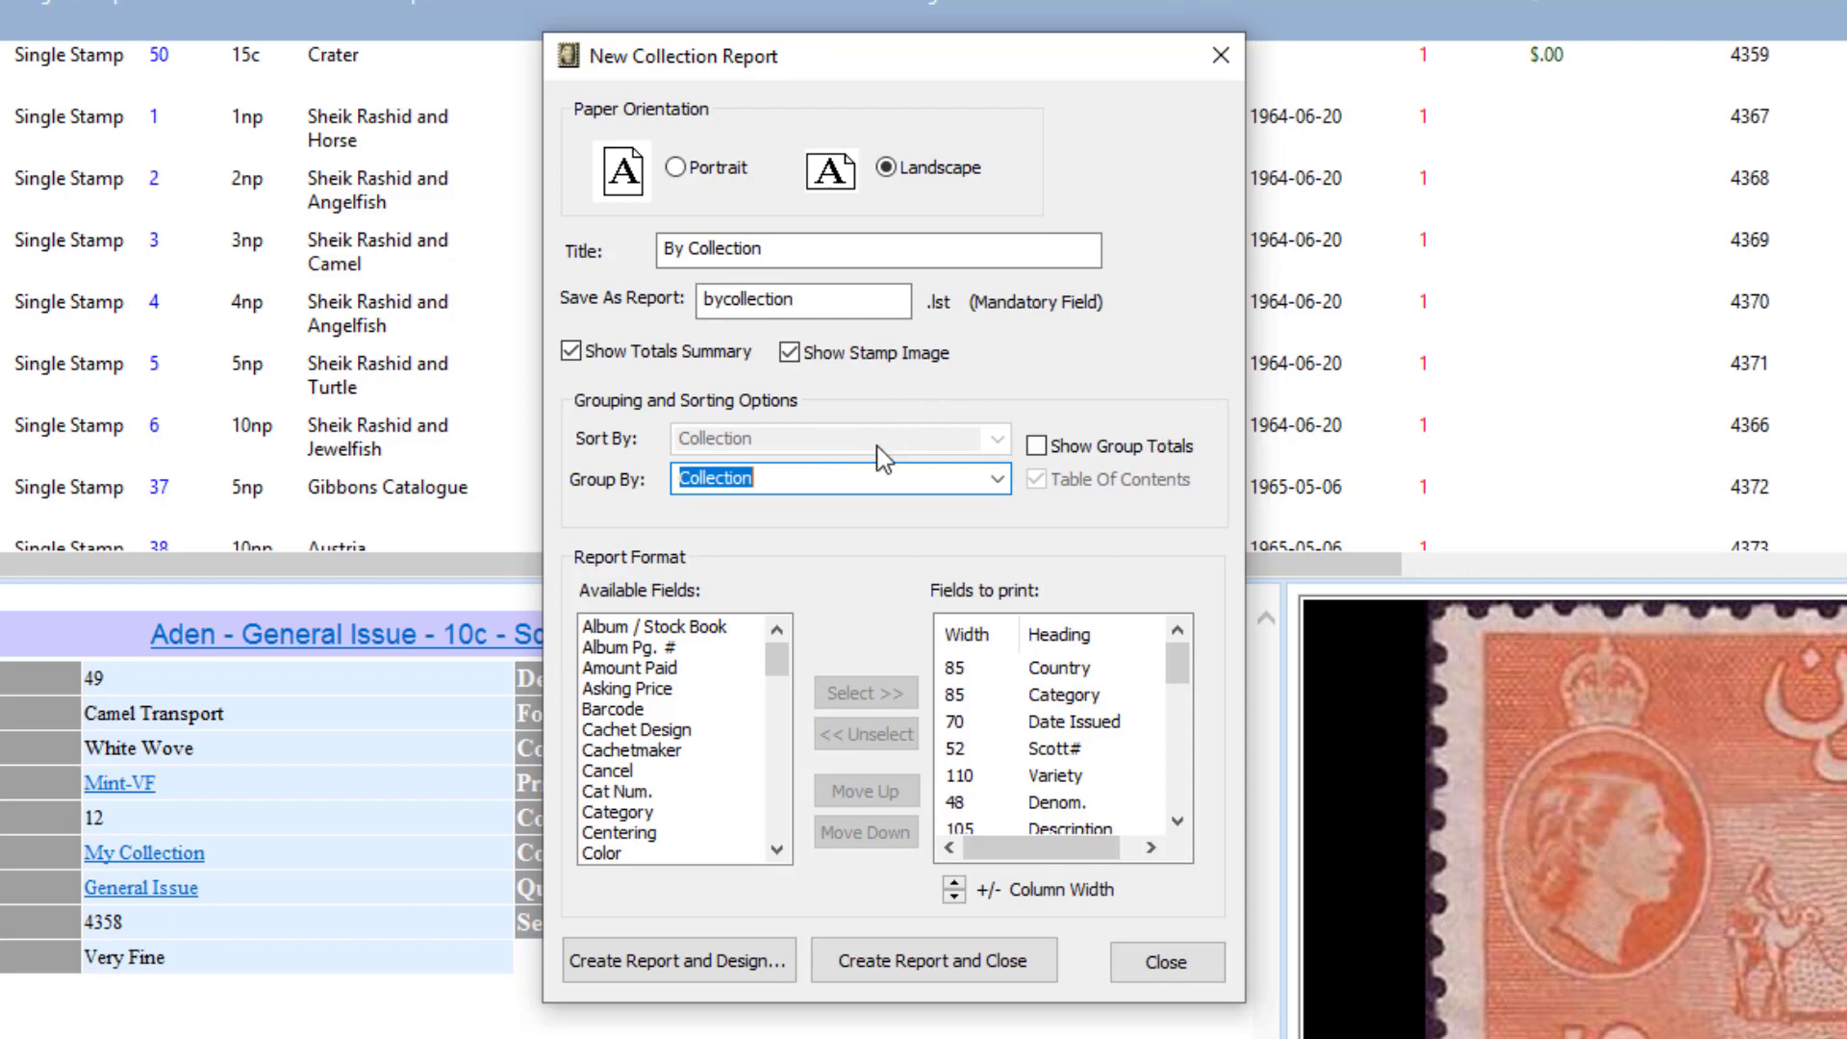
pyautogui.click(1037, 445)
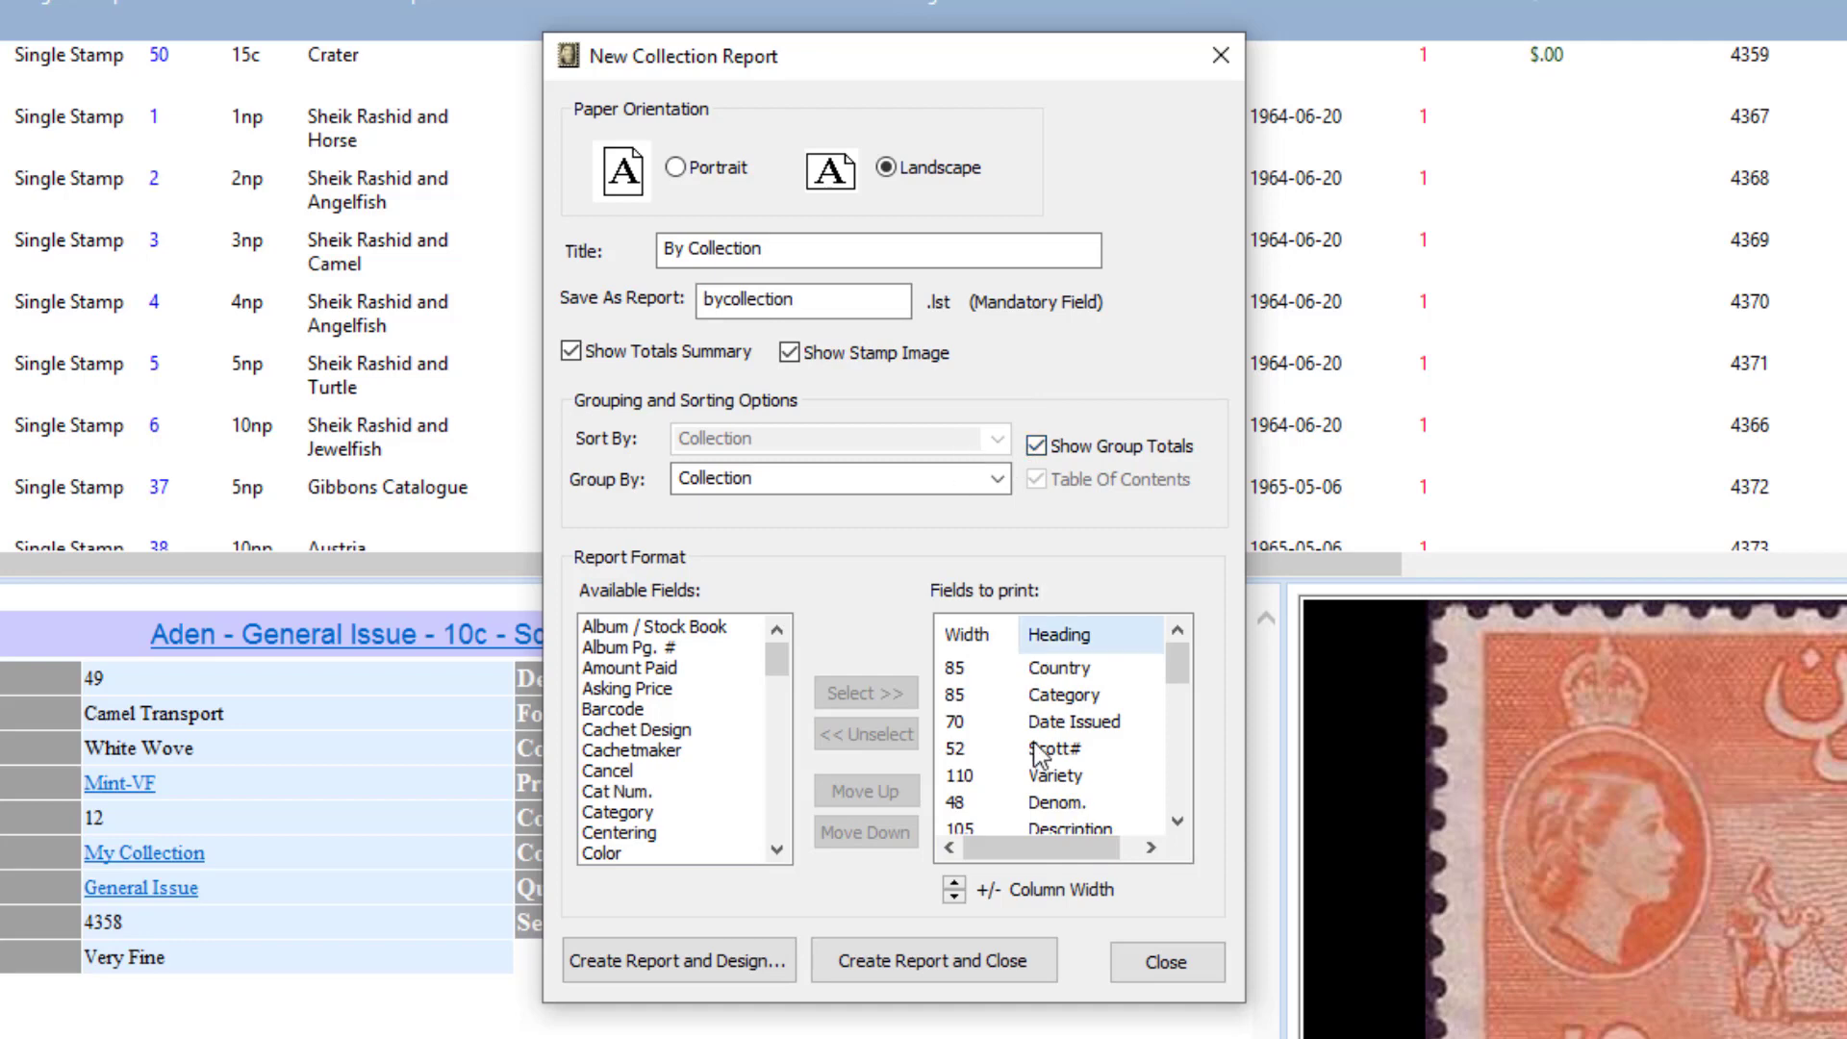
# Move the Scott# field to the first position among the fields to print.
pyautogui.click(989, 723)
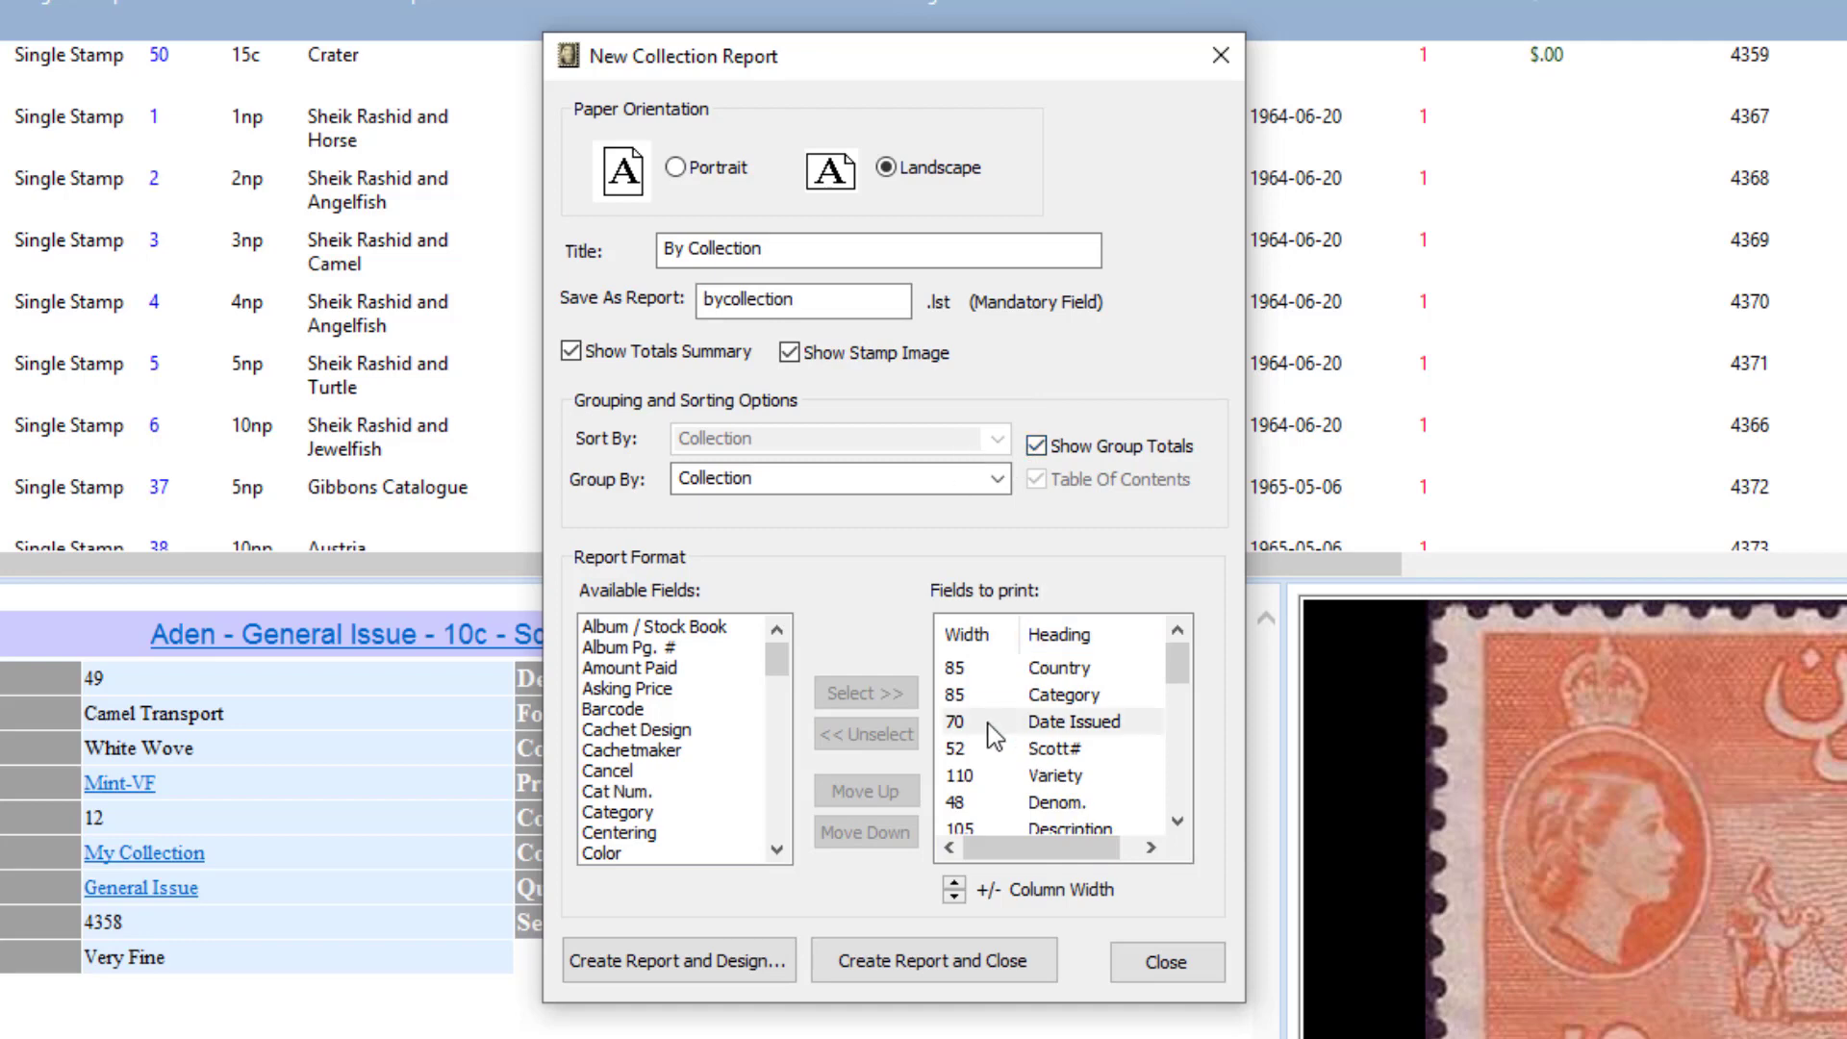
pyautogui.moveTo(1186, 652)
pyautogui.mouseDown()
pyautogui.moveTo(1183, 696)
pyautogui.moveTo(1185, 662)
pyautogui.mouseUp()
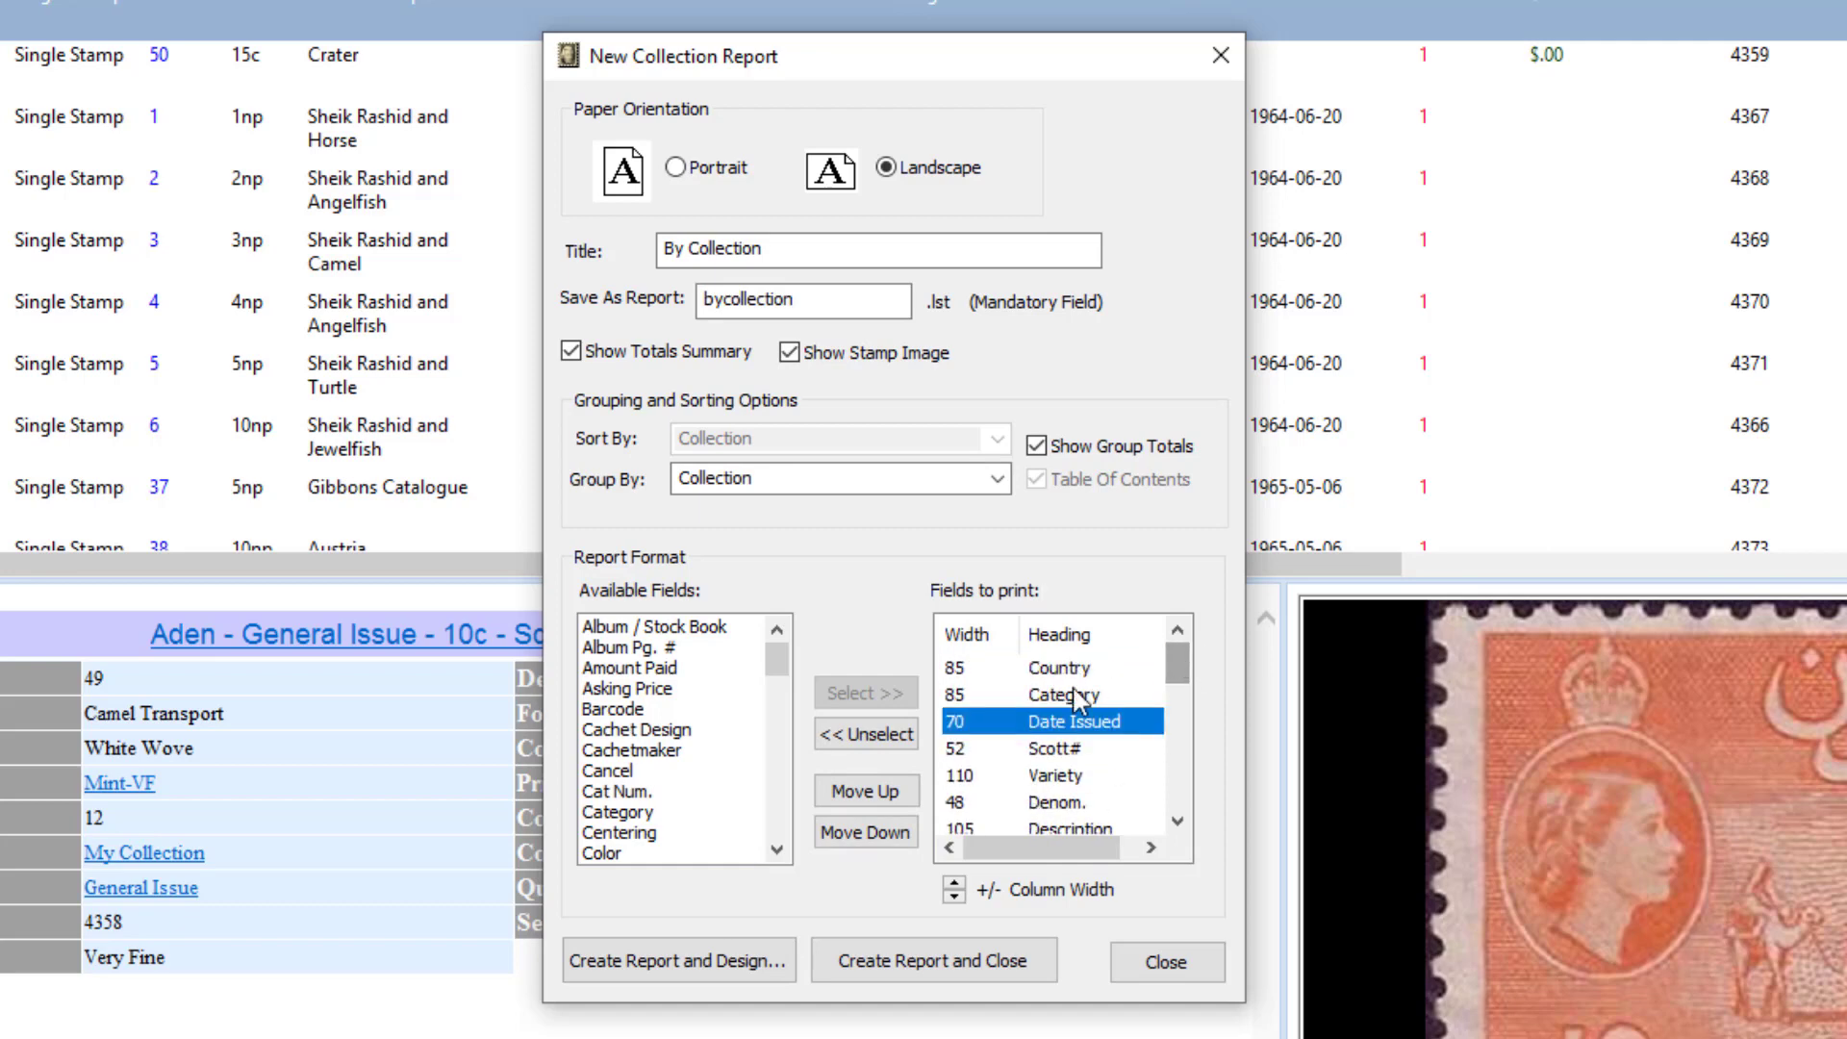
pyautogui.click(997, 750)
pyautogui.click(895, 793)
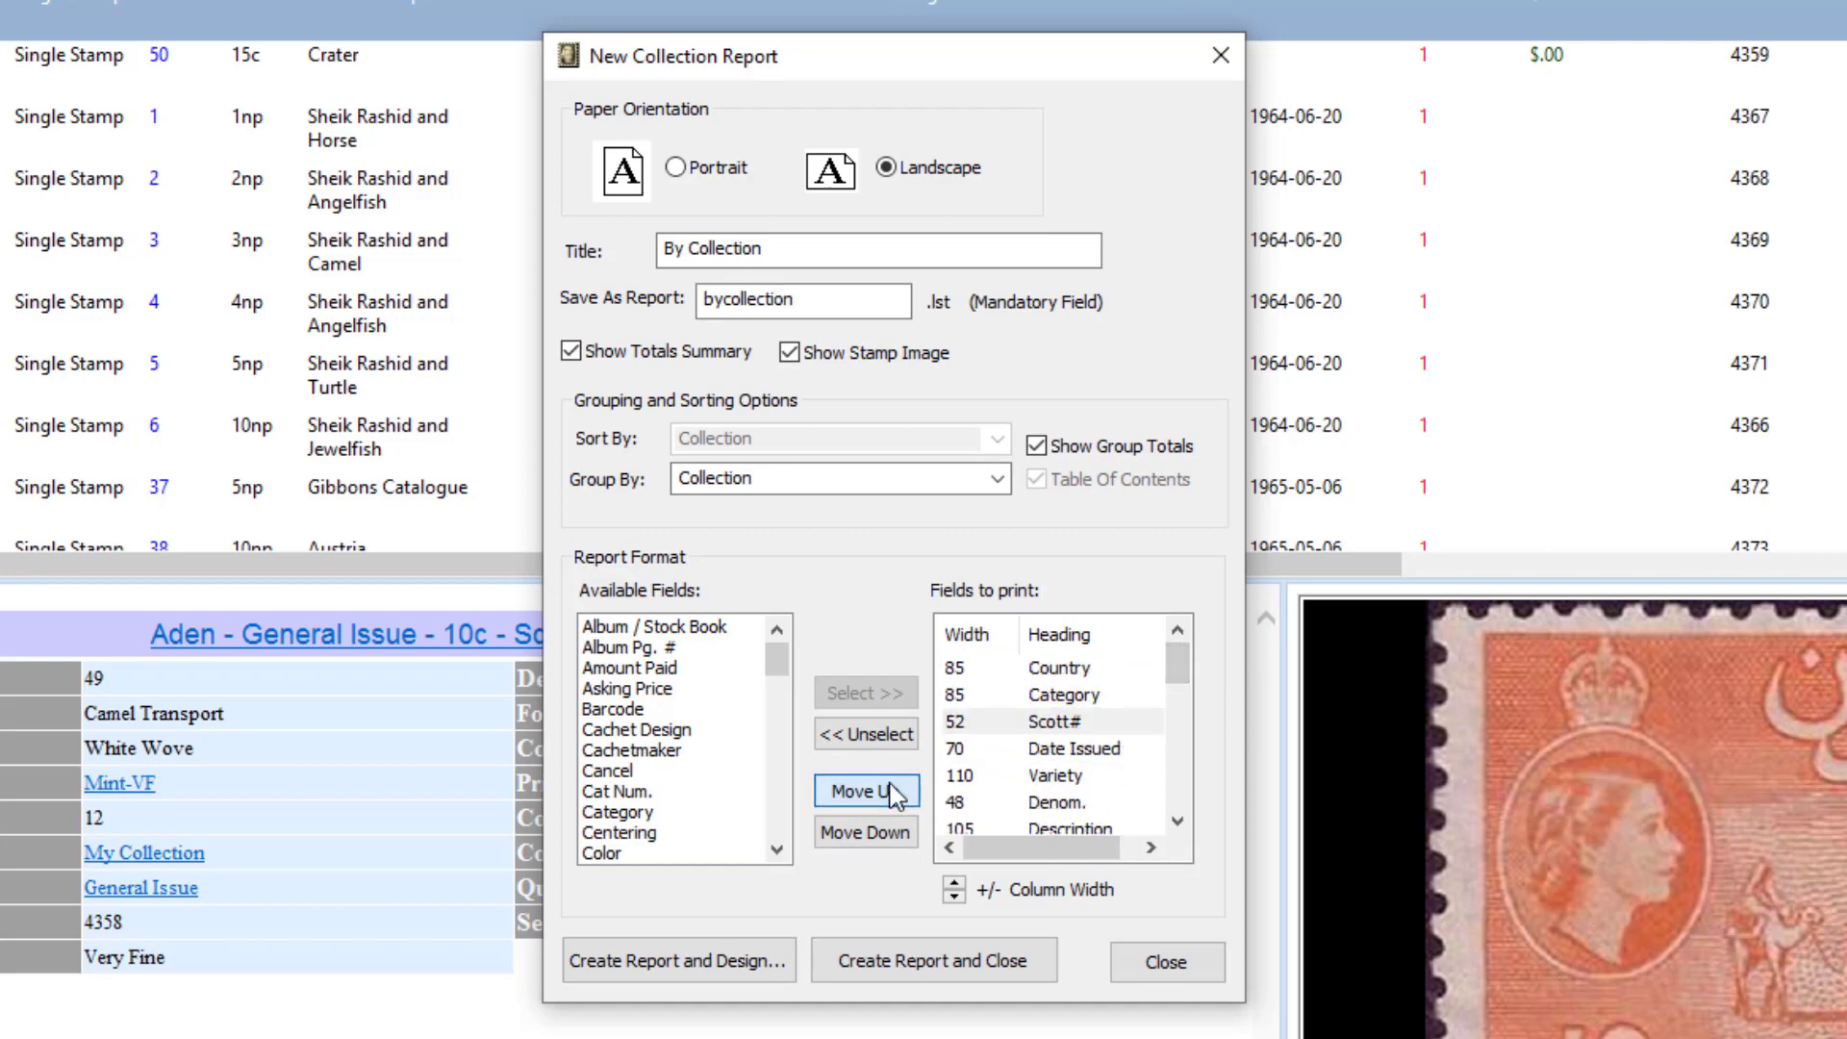
pyautogui.click(895, 793)
pyautogui.click(895, 793)
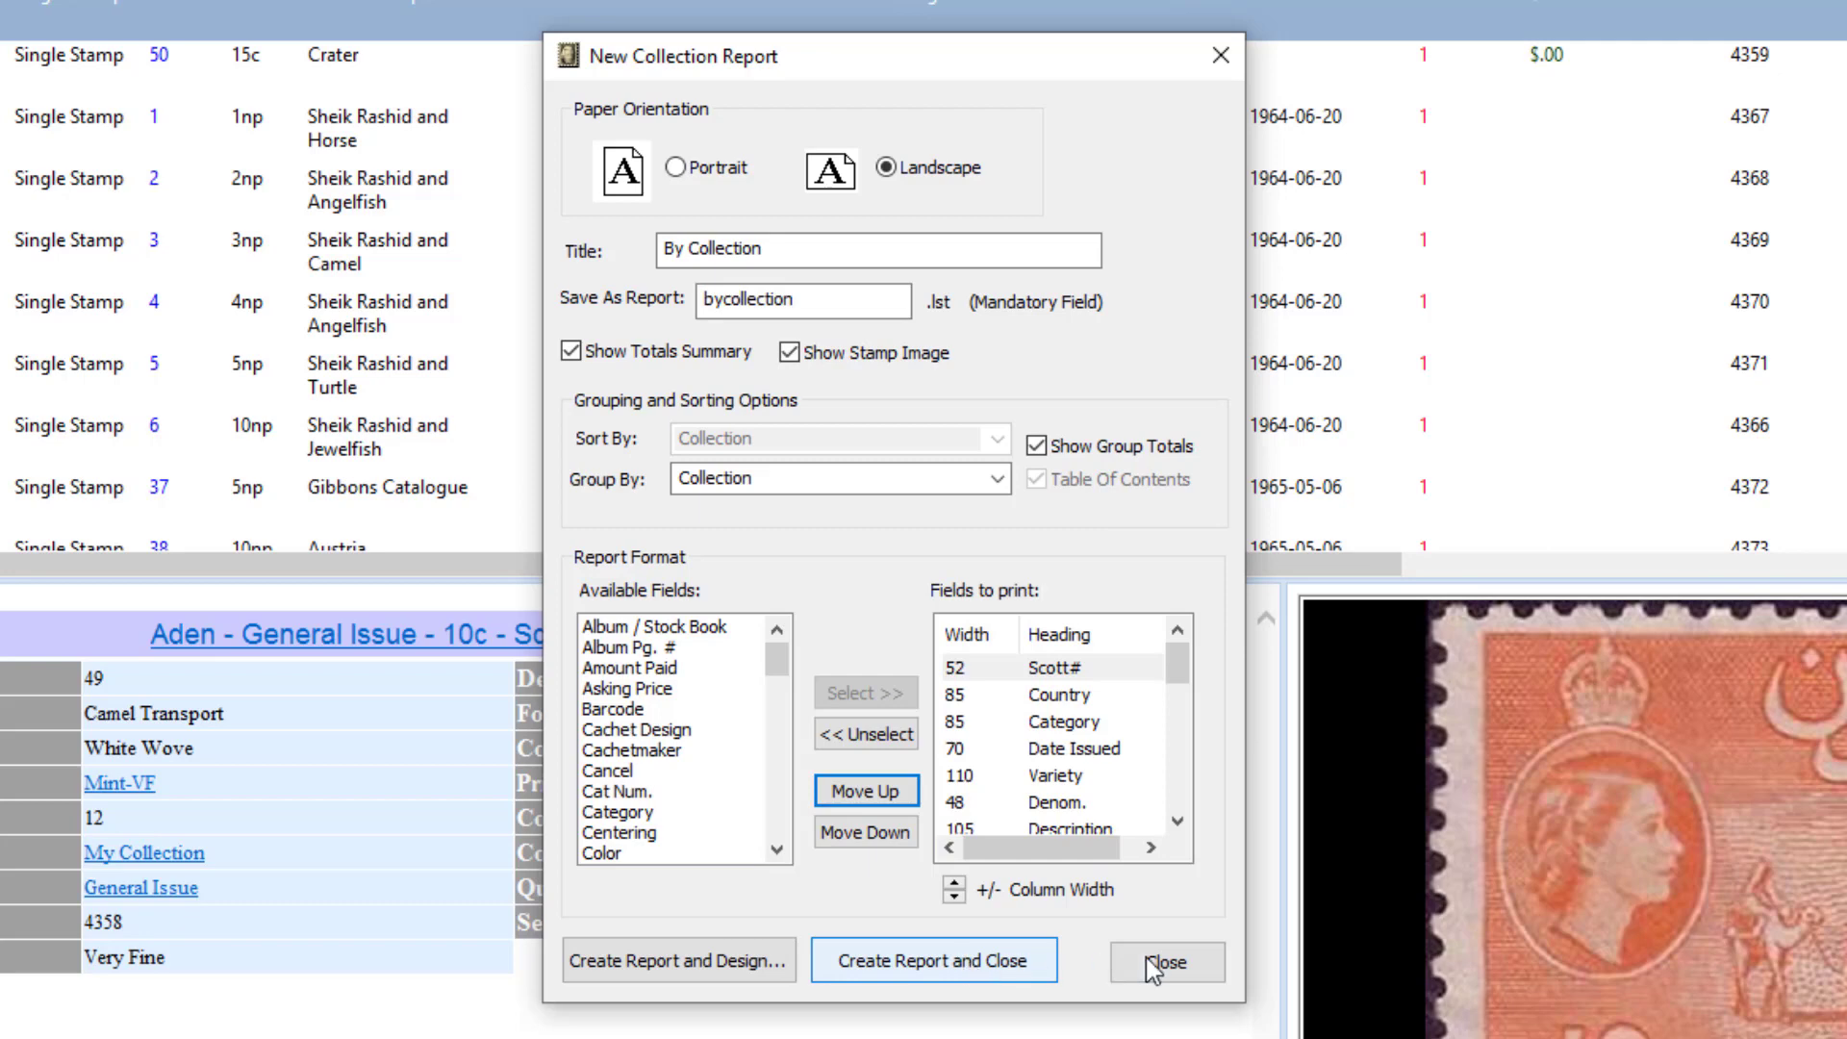
# Create the report for designing and select its stamp table in the report designer.
pyautogui.click(719, 967)
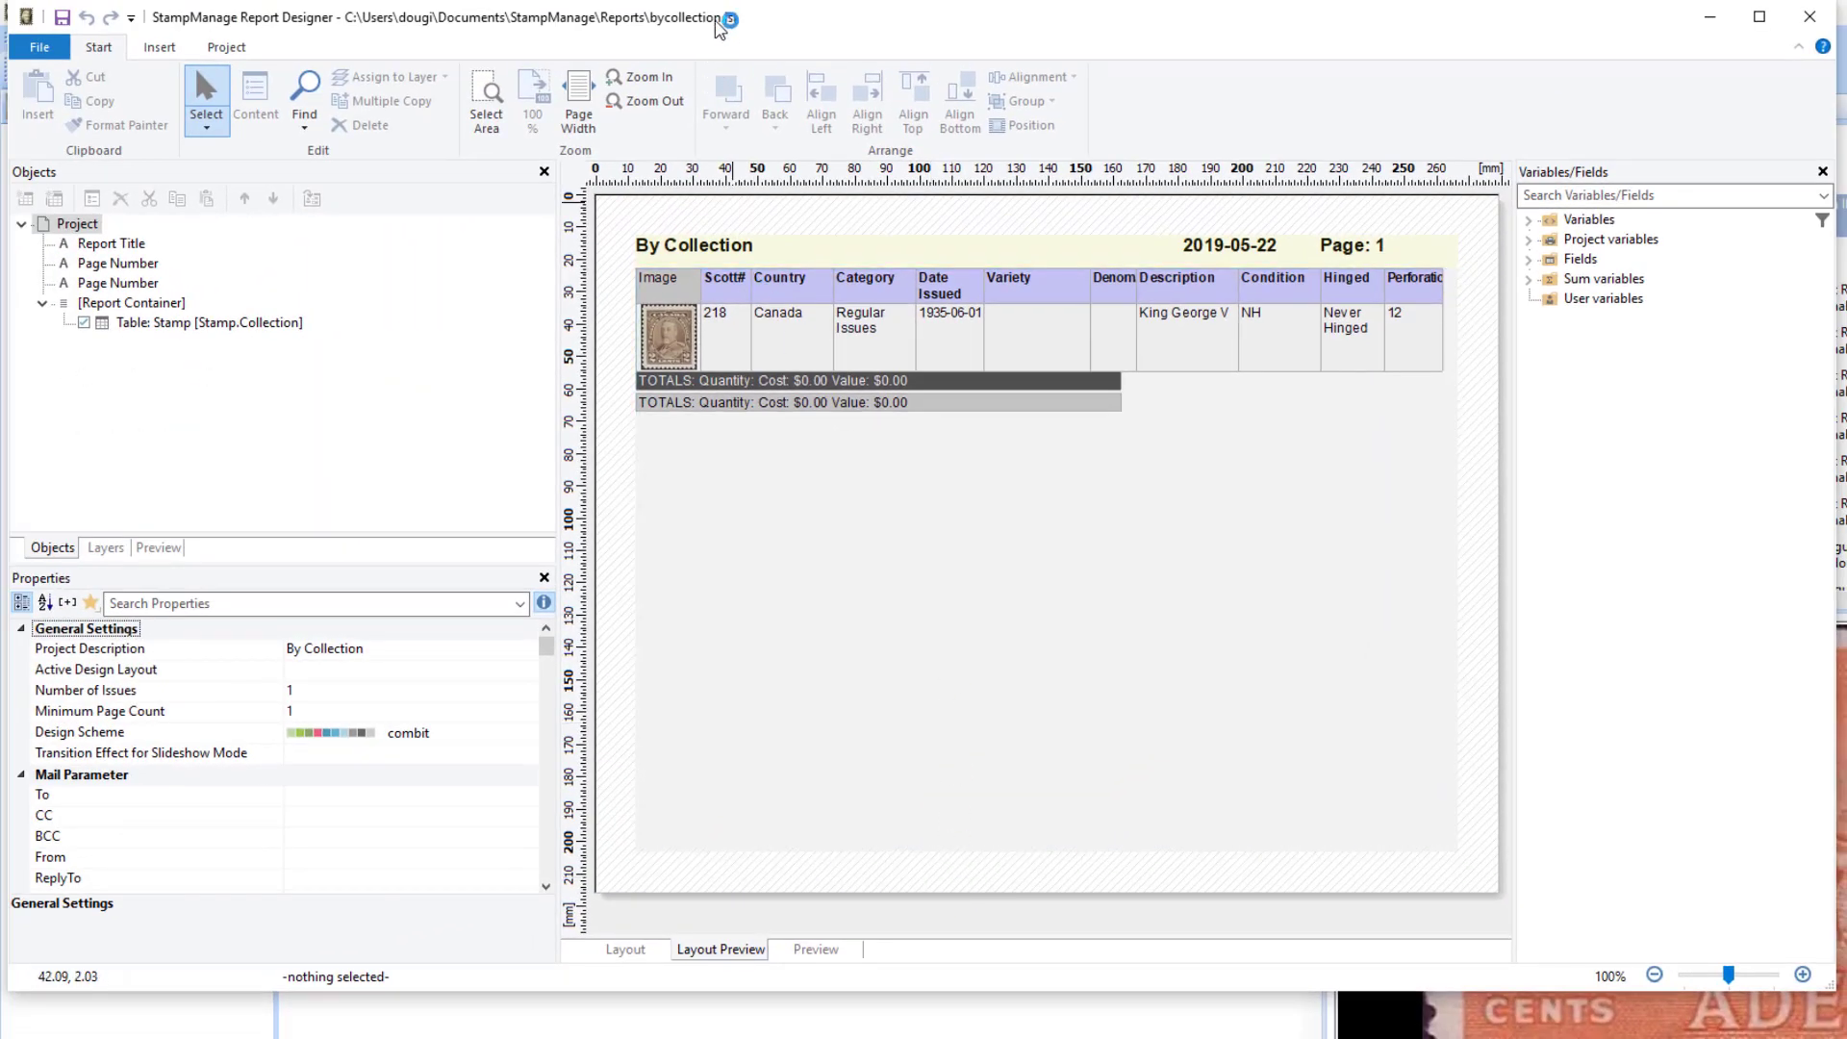
pyautogui.moveTo(716, 21); pyautogui.dragTo(737, 31)
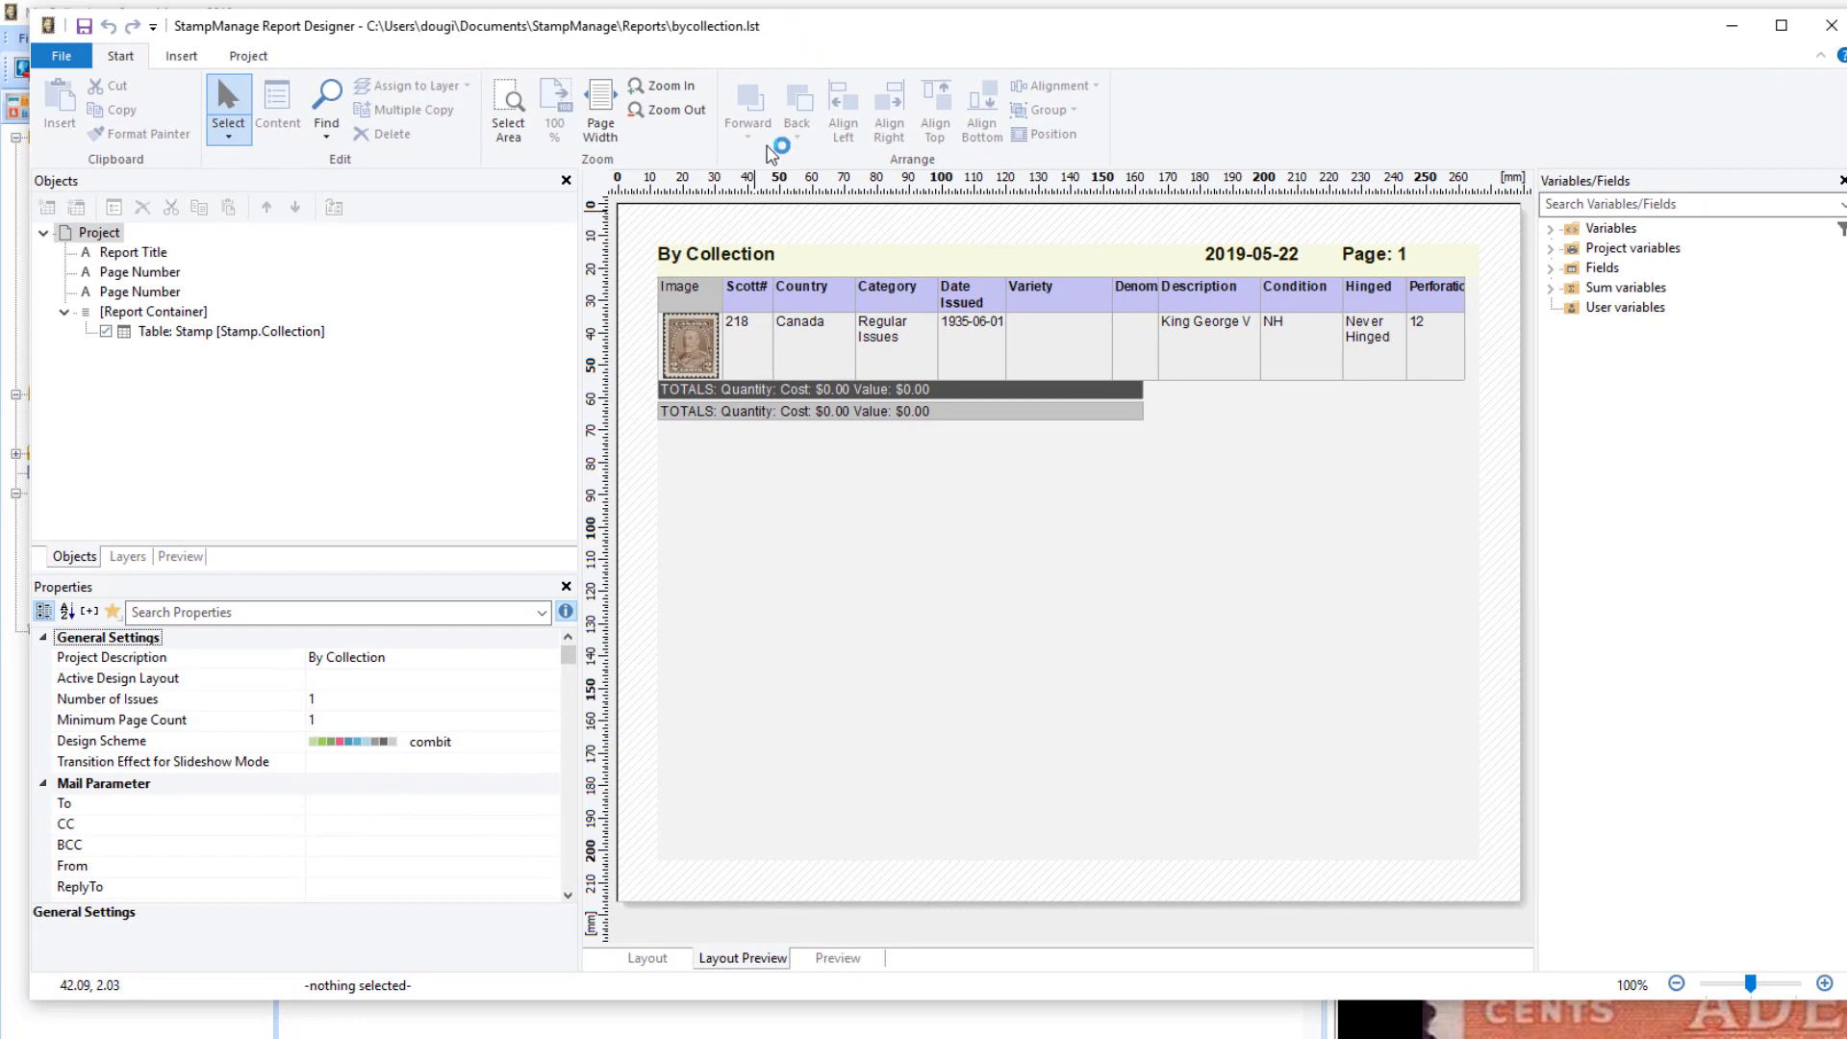
pyautogui.click(765, 563)
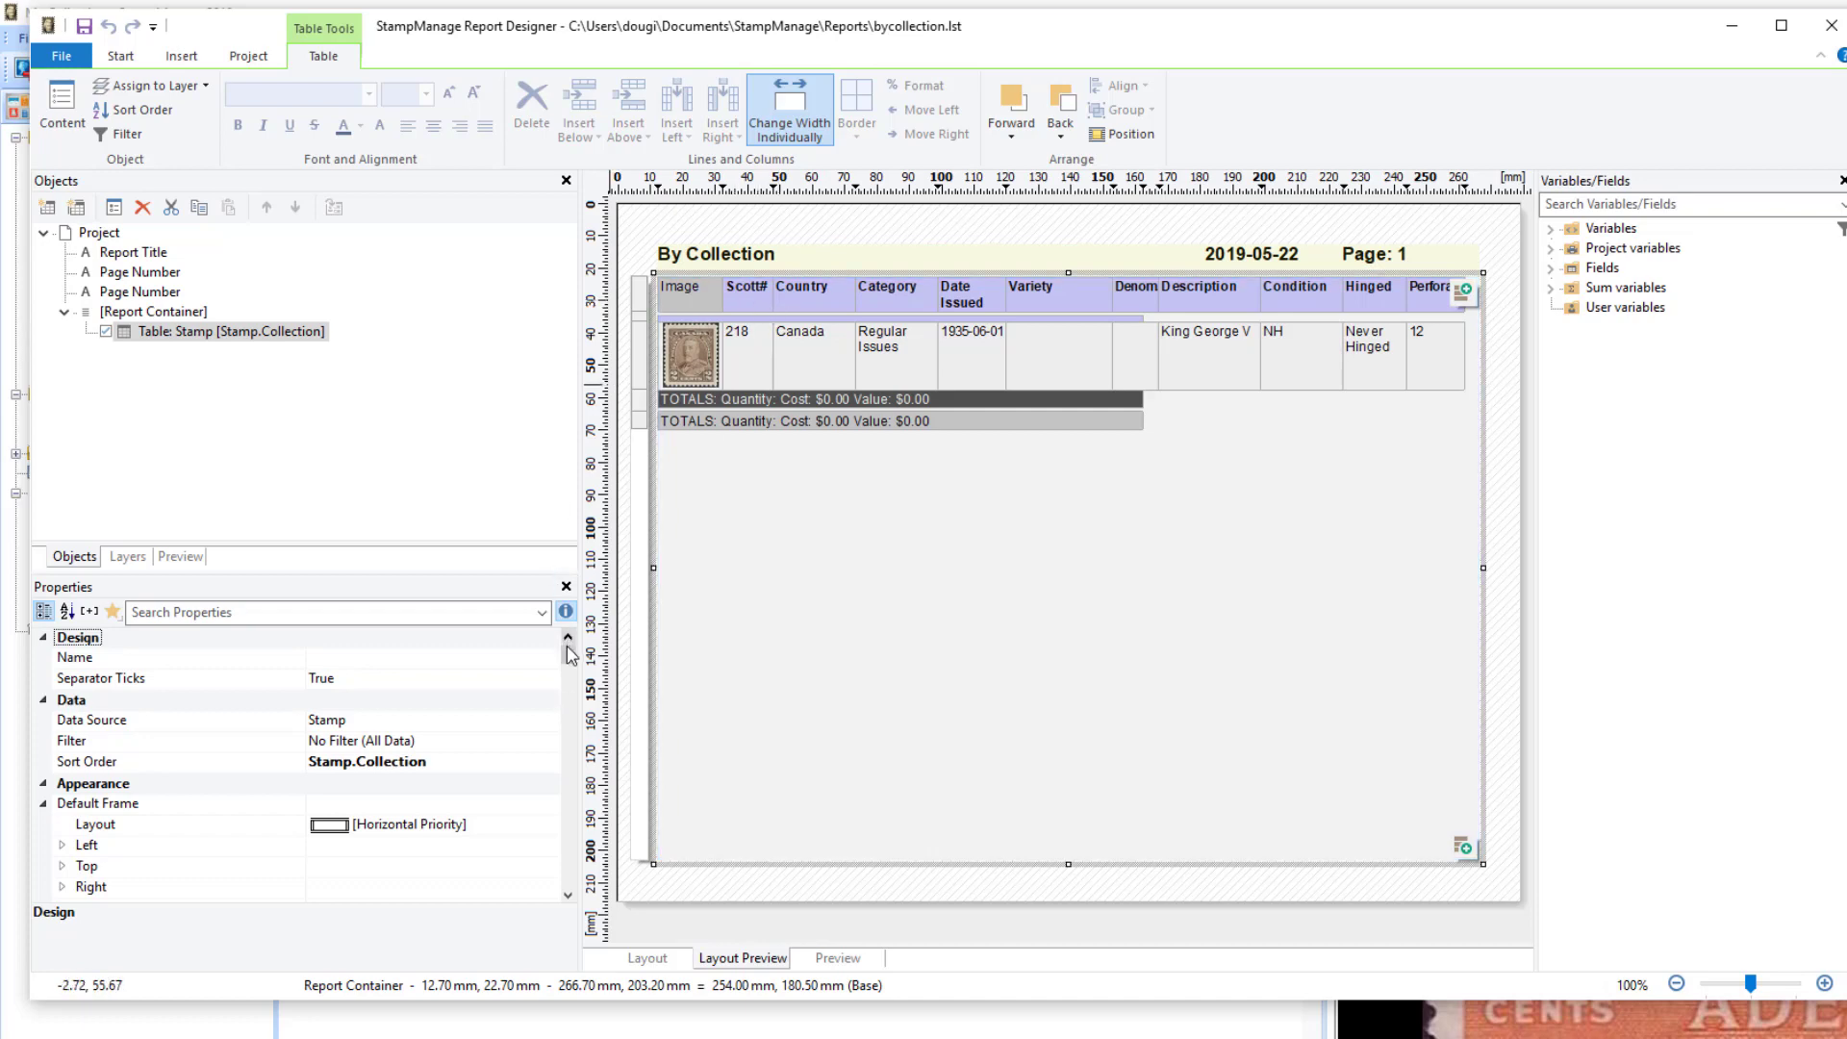
# Add Stamp.ScottNumber as the second sort order of the table, below Stamp.Collection.
pyautogui.moveTo(567, 660); pyautogui.dragTo(568, 686)
pyautogui.click(144, 824)
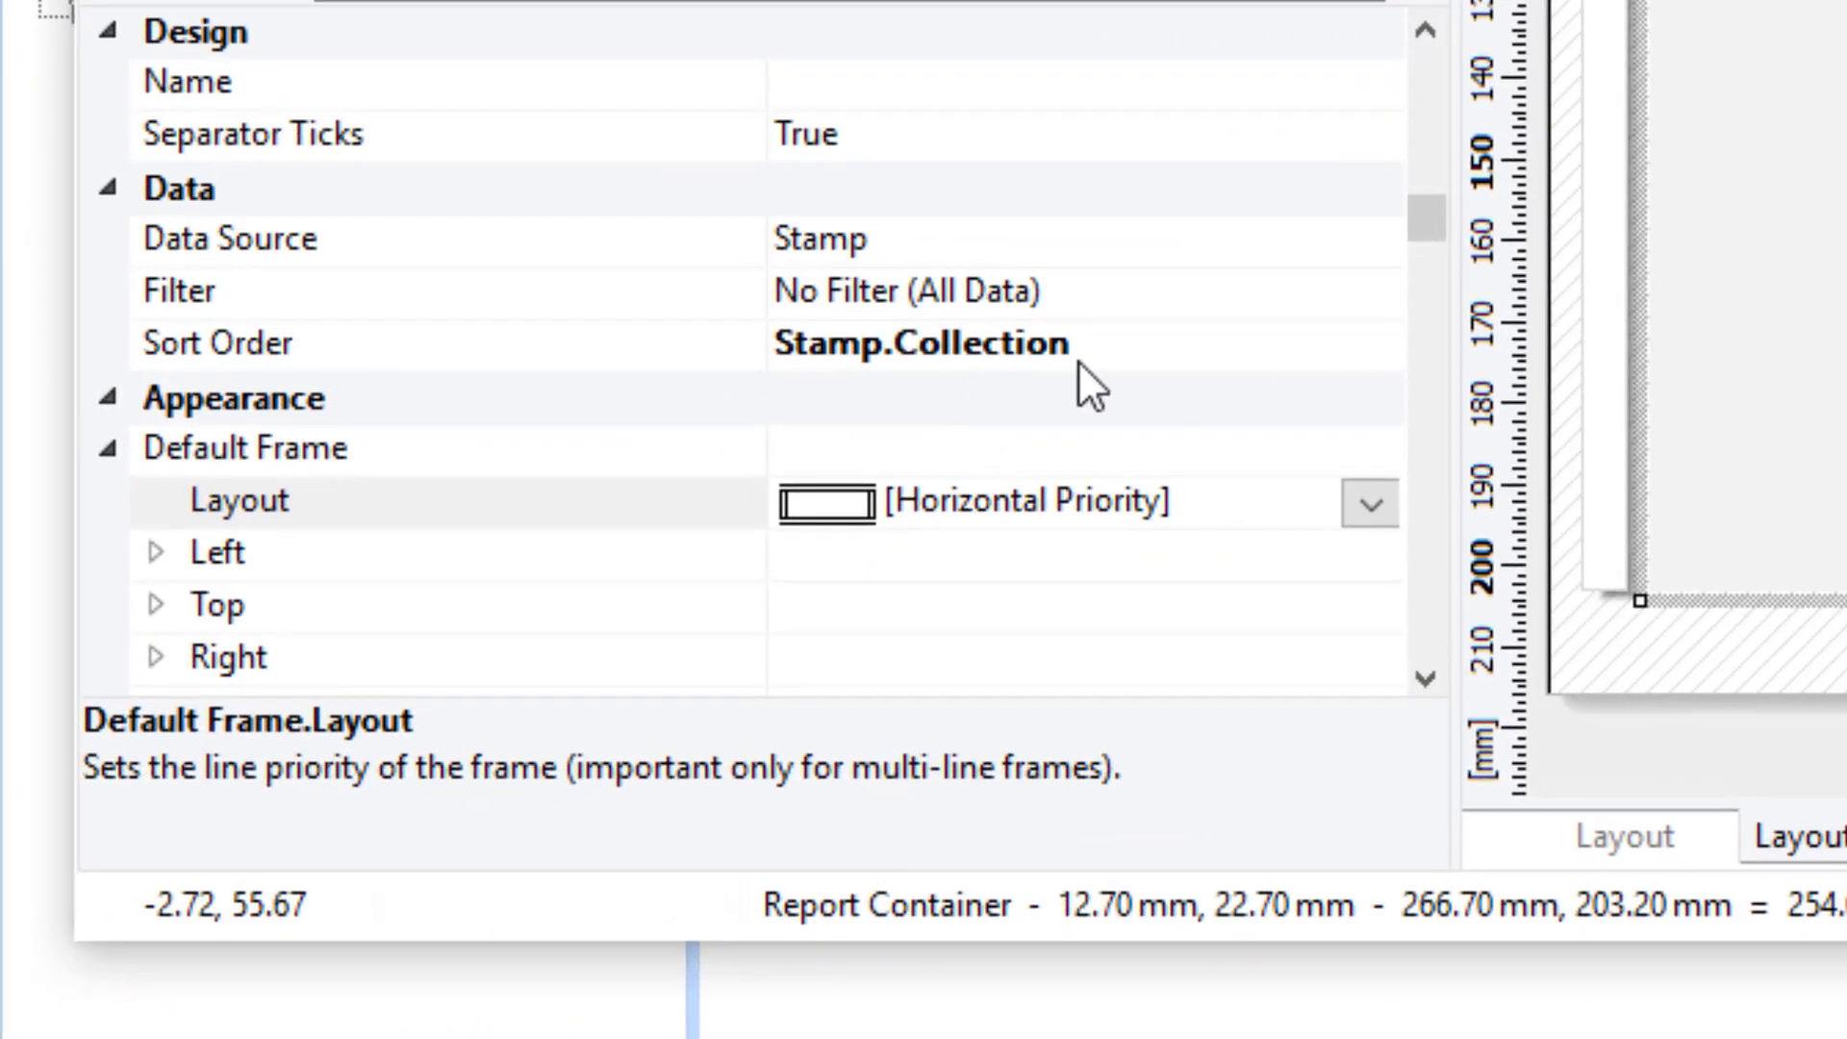
pyautogui.click(1078, 360)
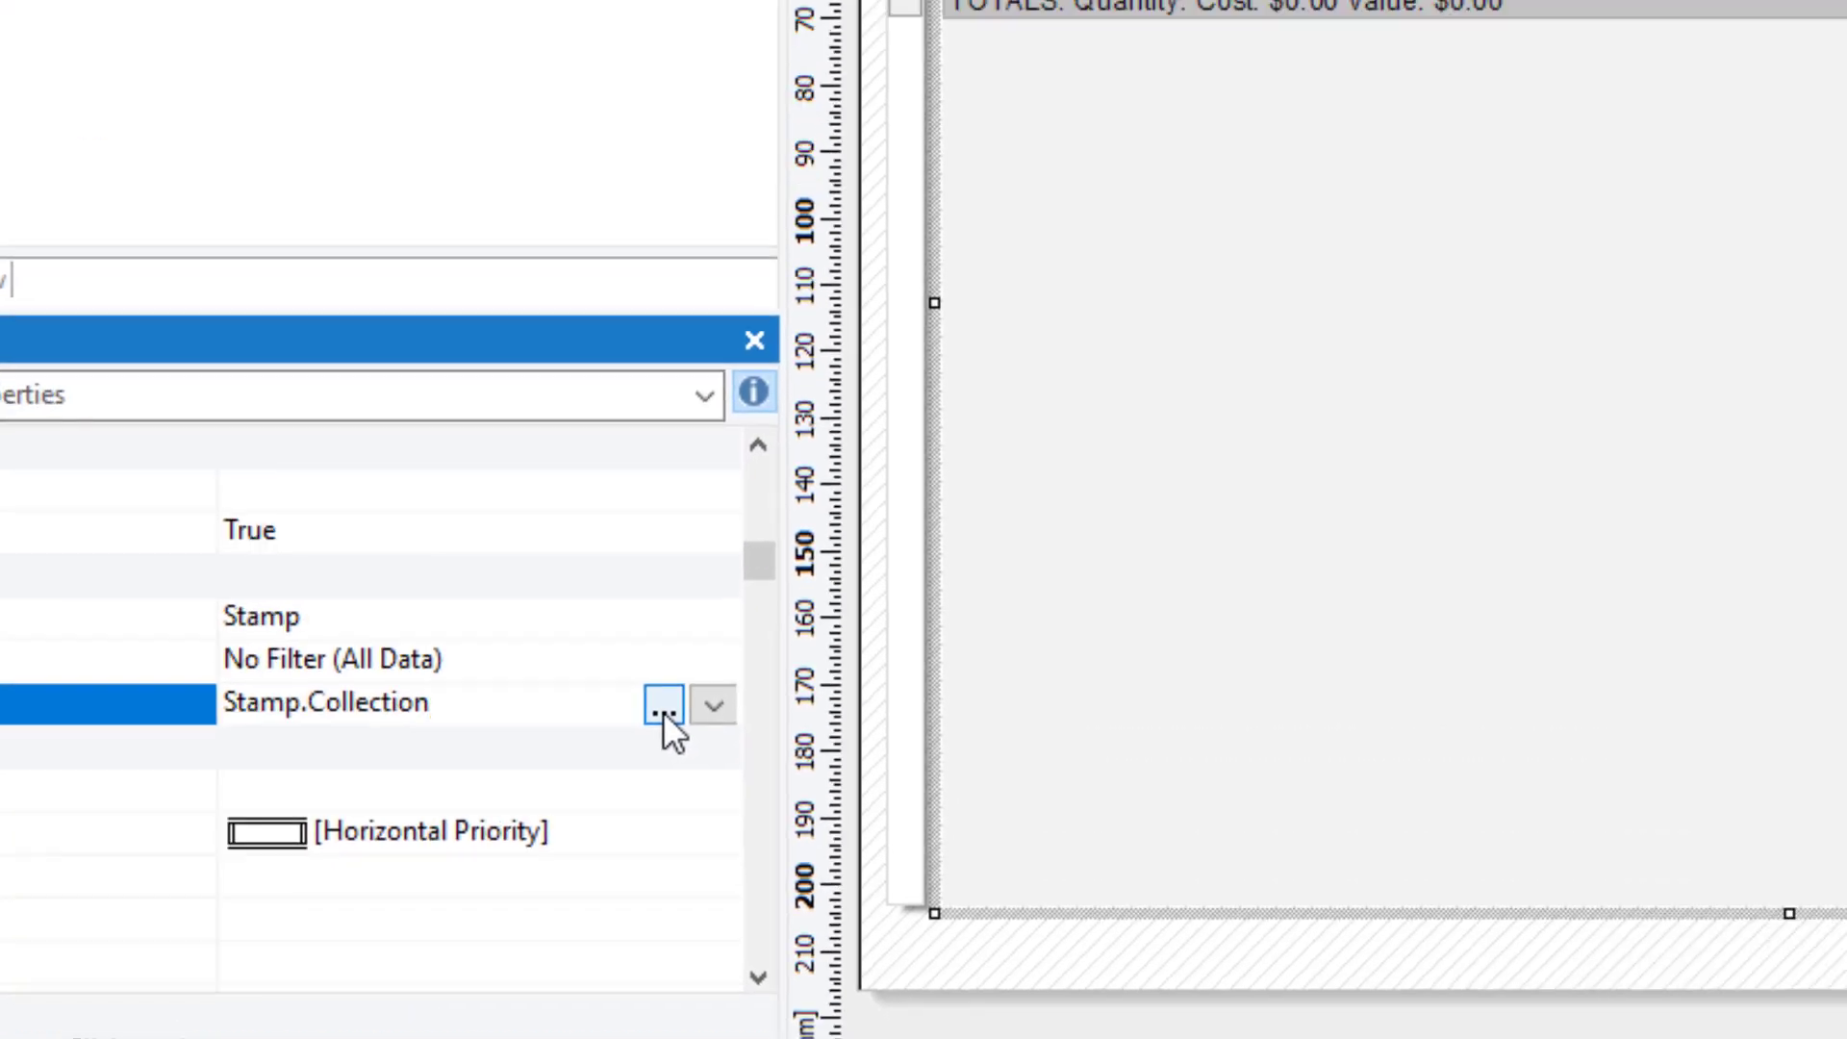
pyautogui.click(1309, 356)
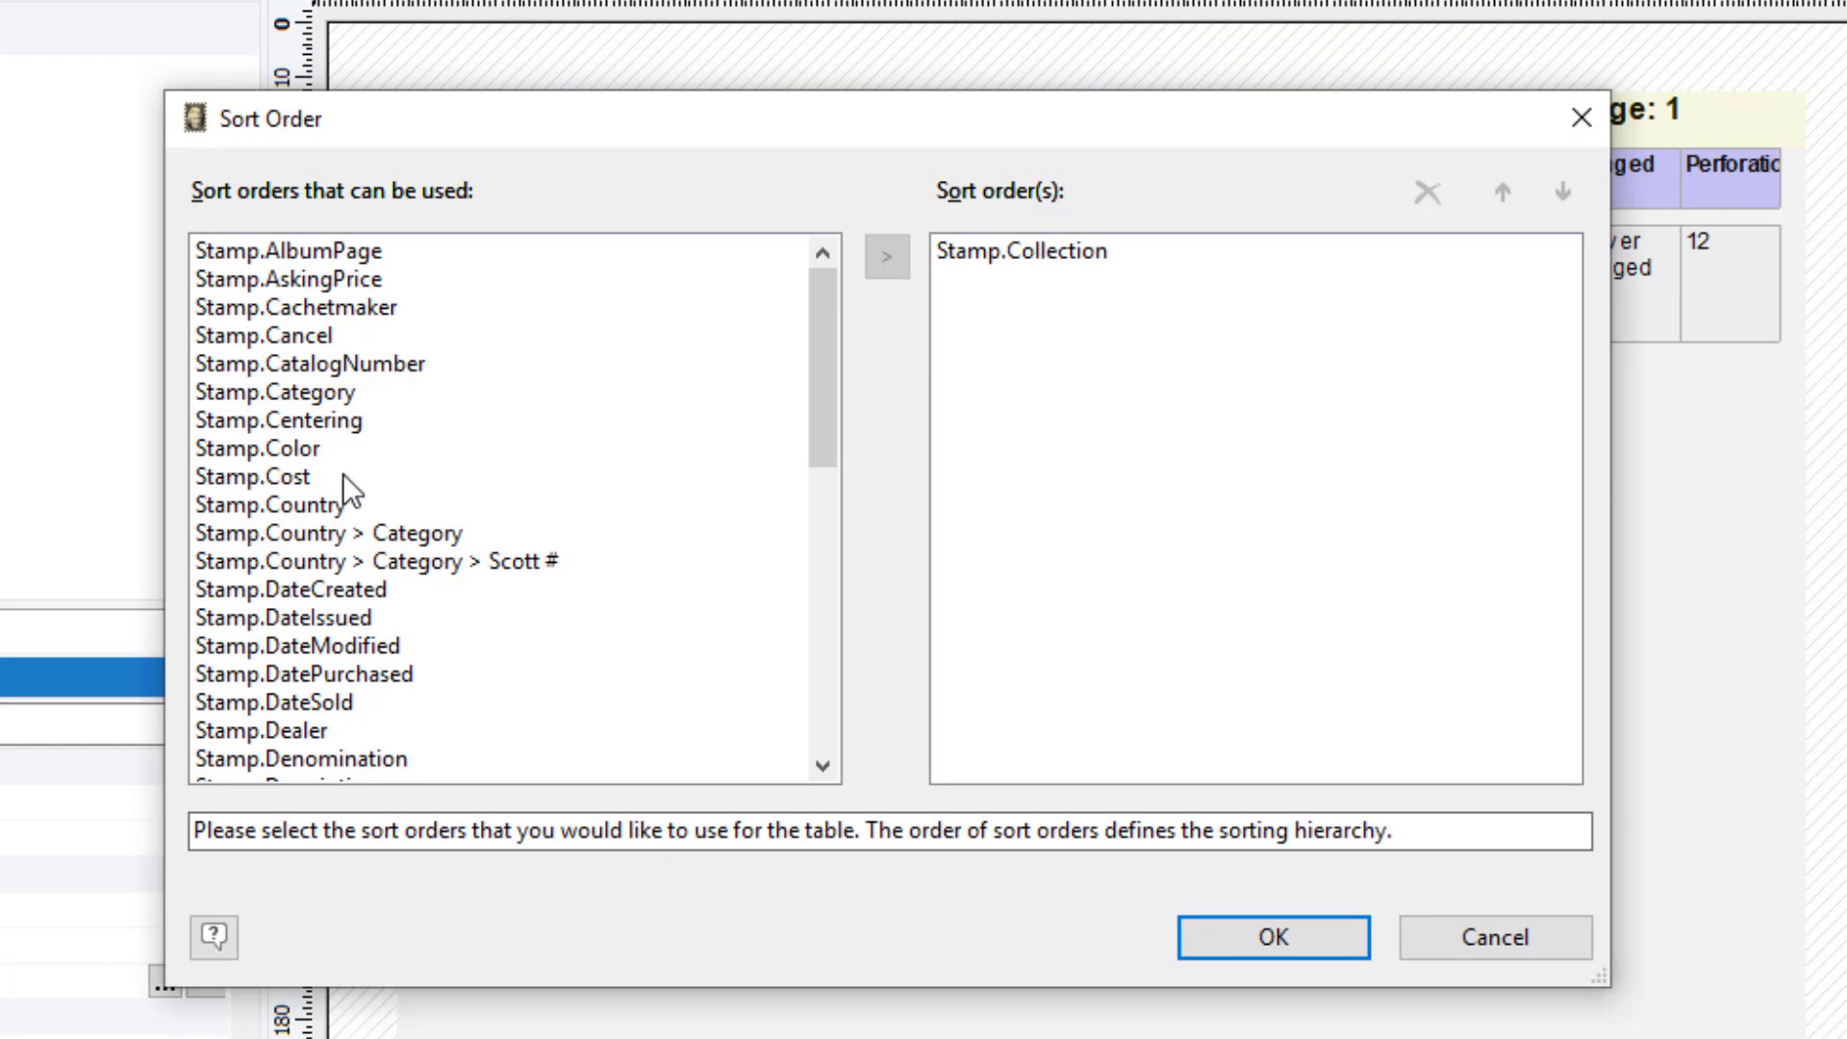
pyautogui.scroll(-5, 347, 473)
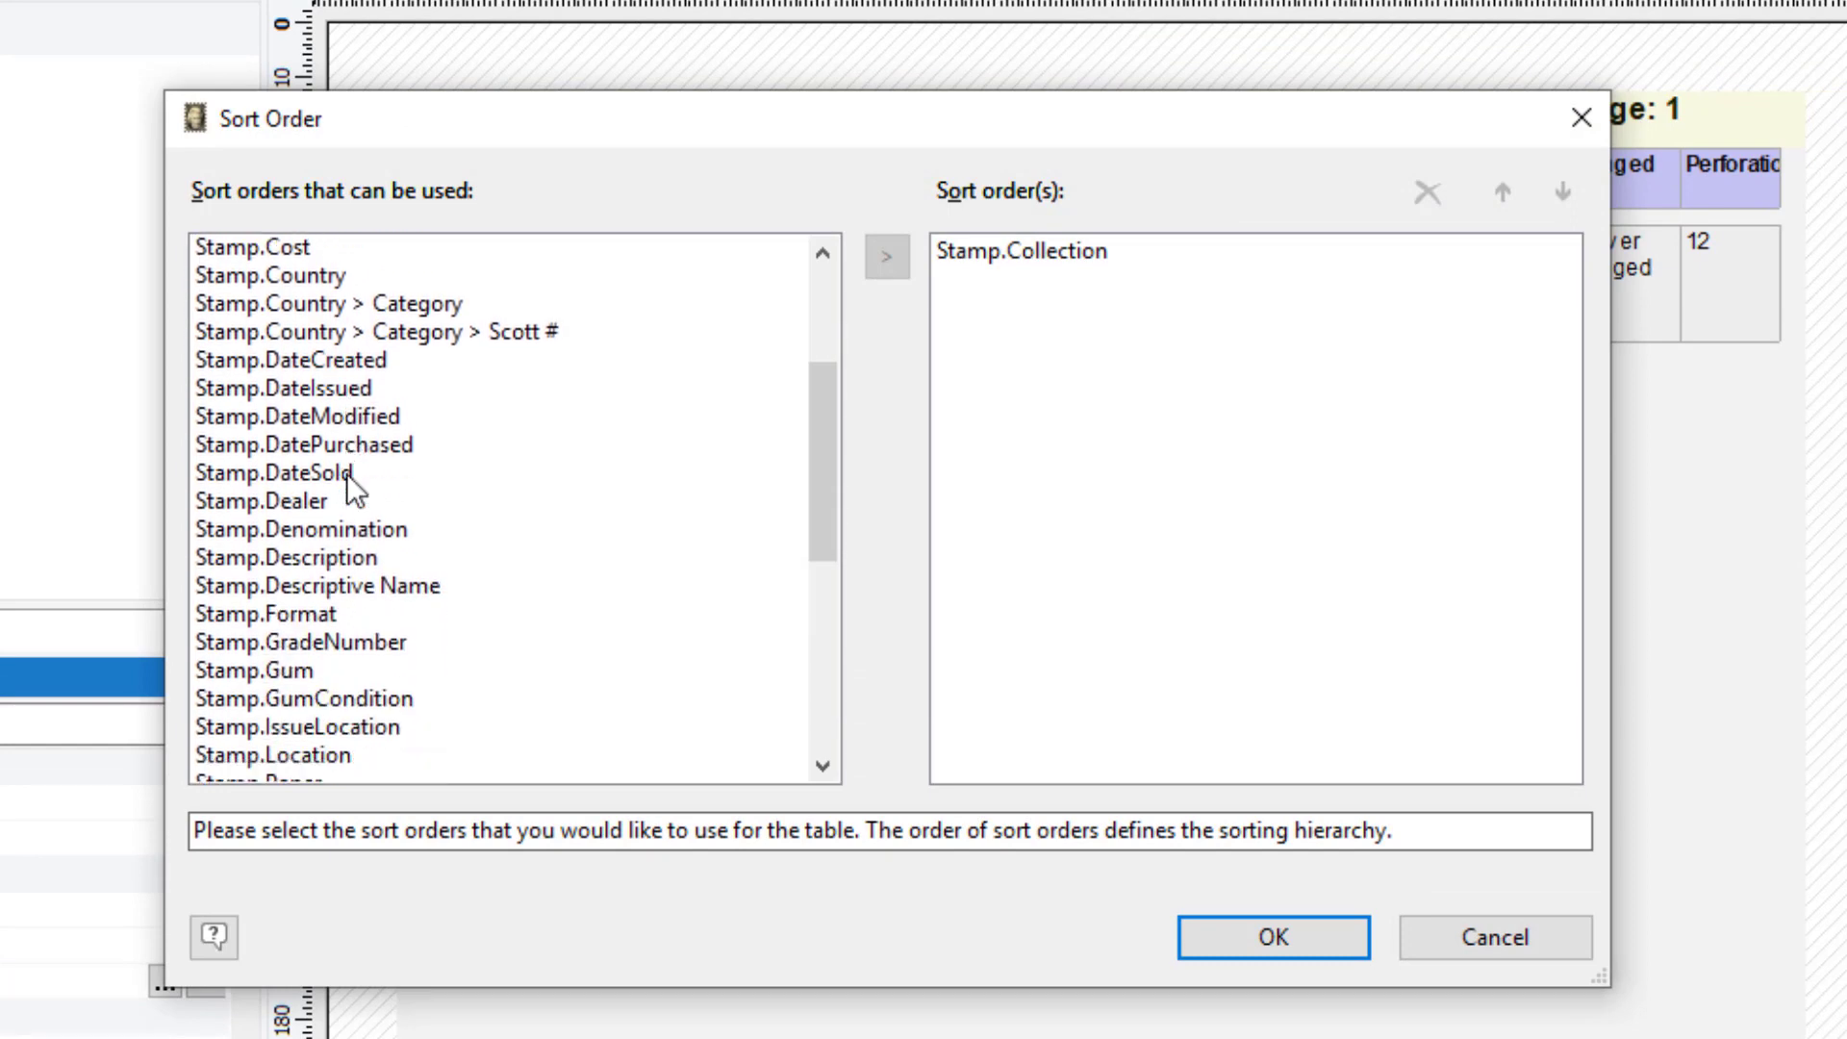
pyautogui.scroll(-4, 346, 474)
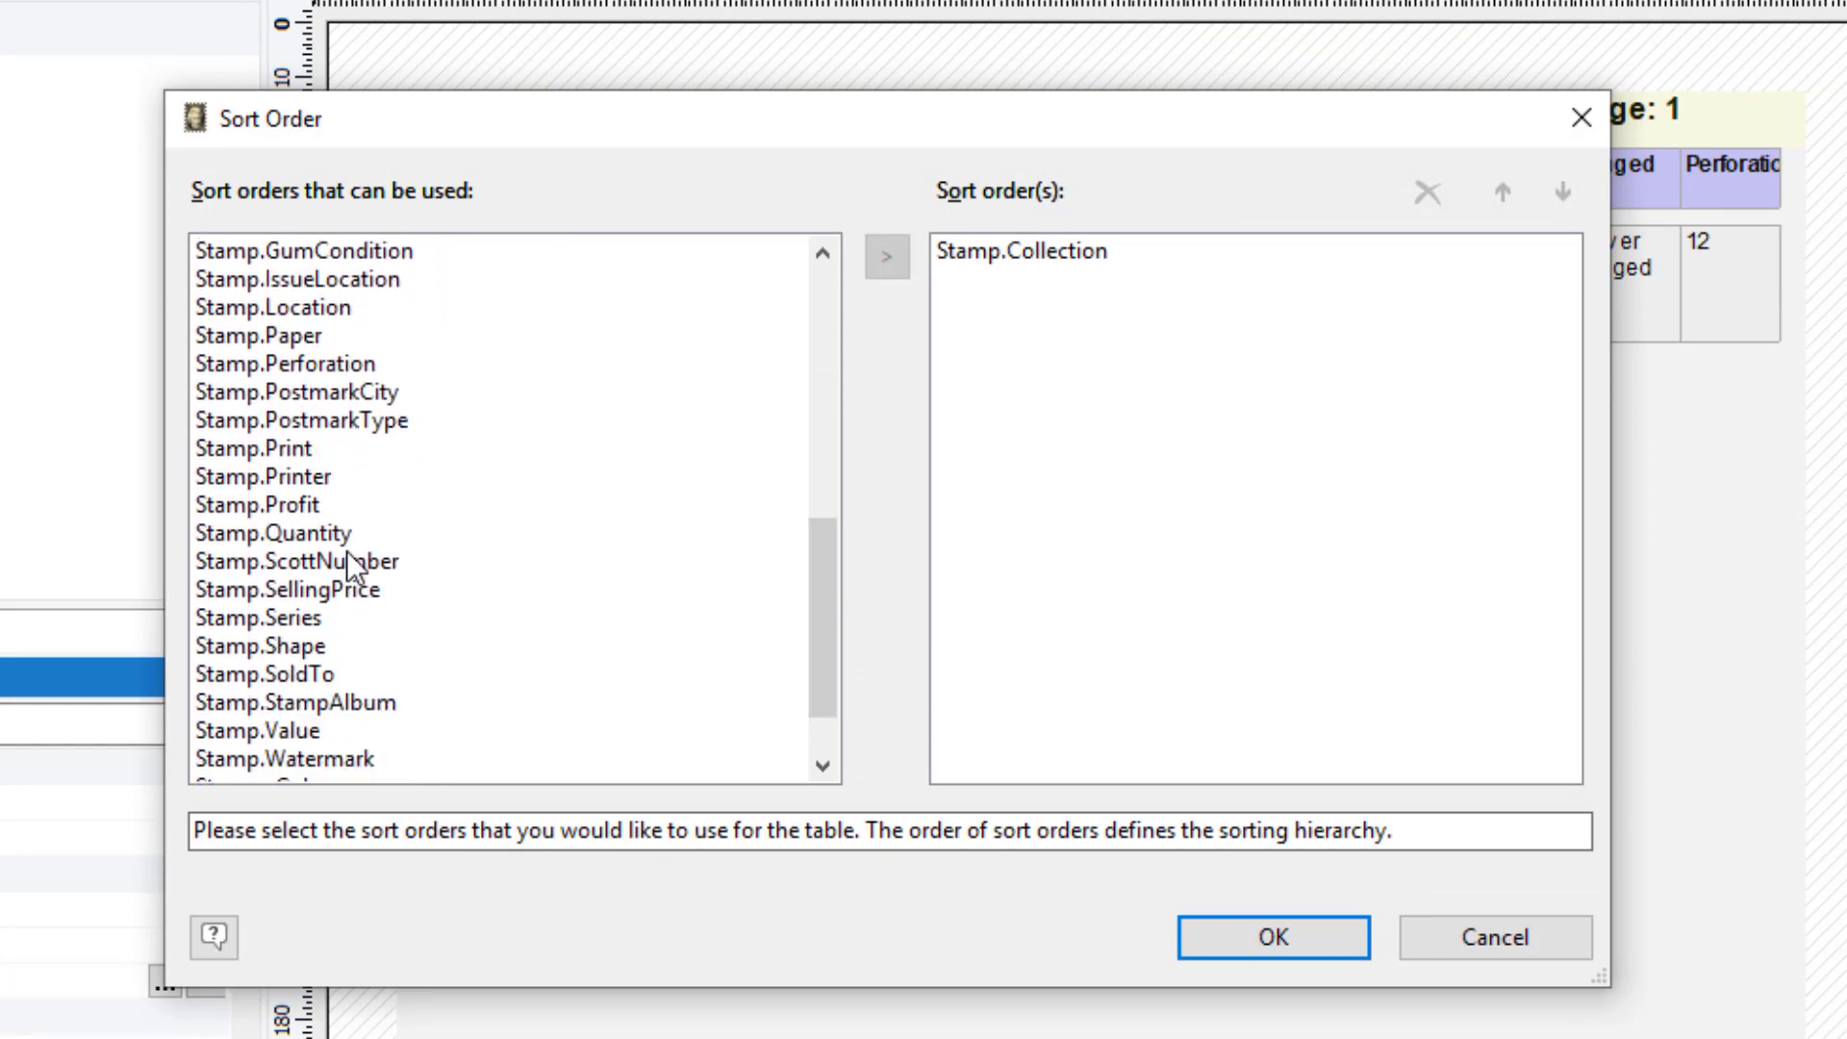
pyautogui.click(352, 561)
pyautogui.doubleClick(352, 561)
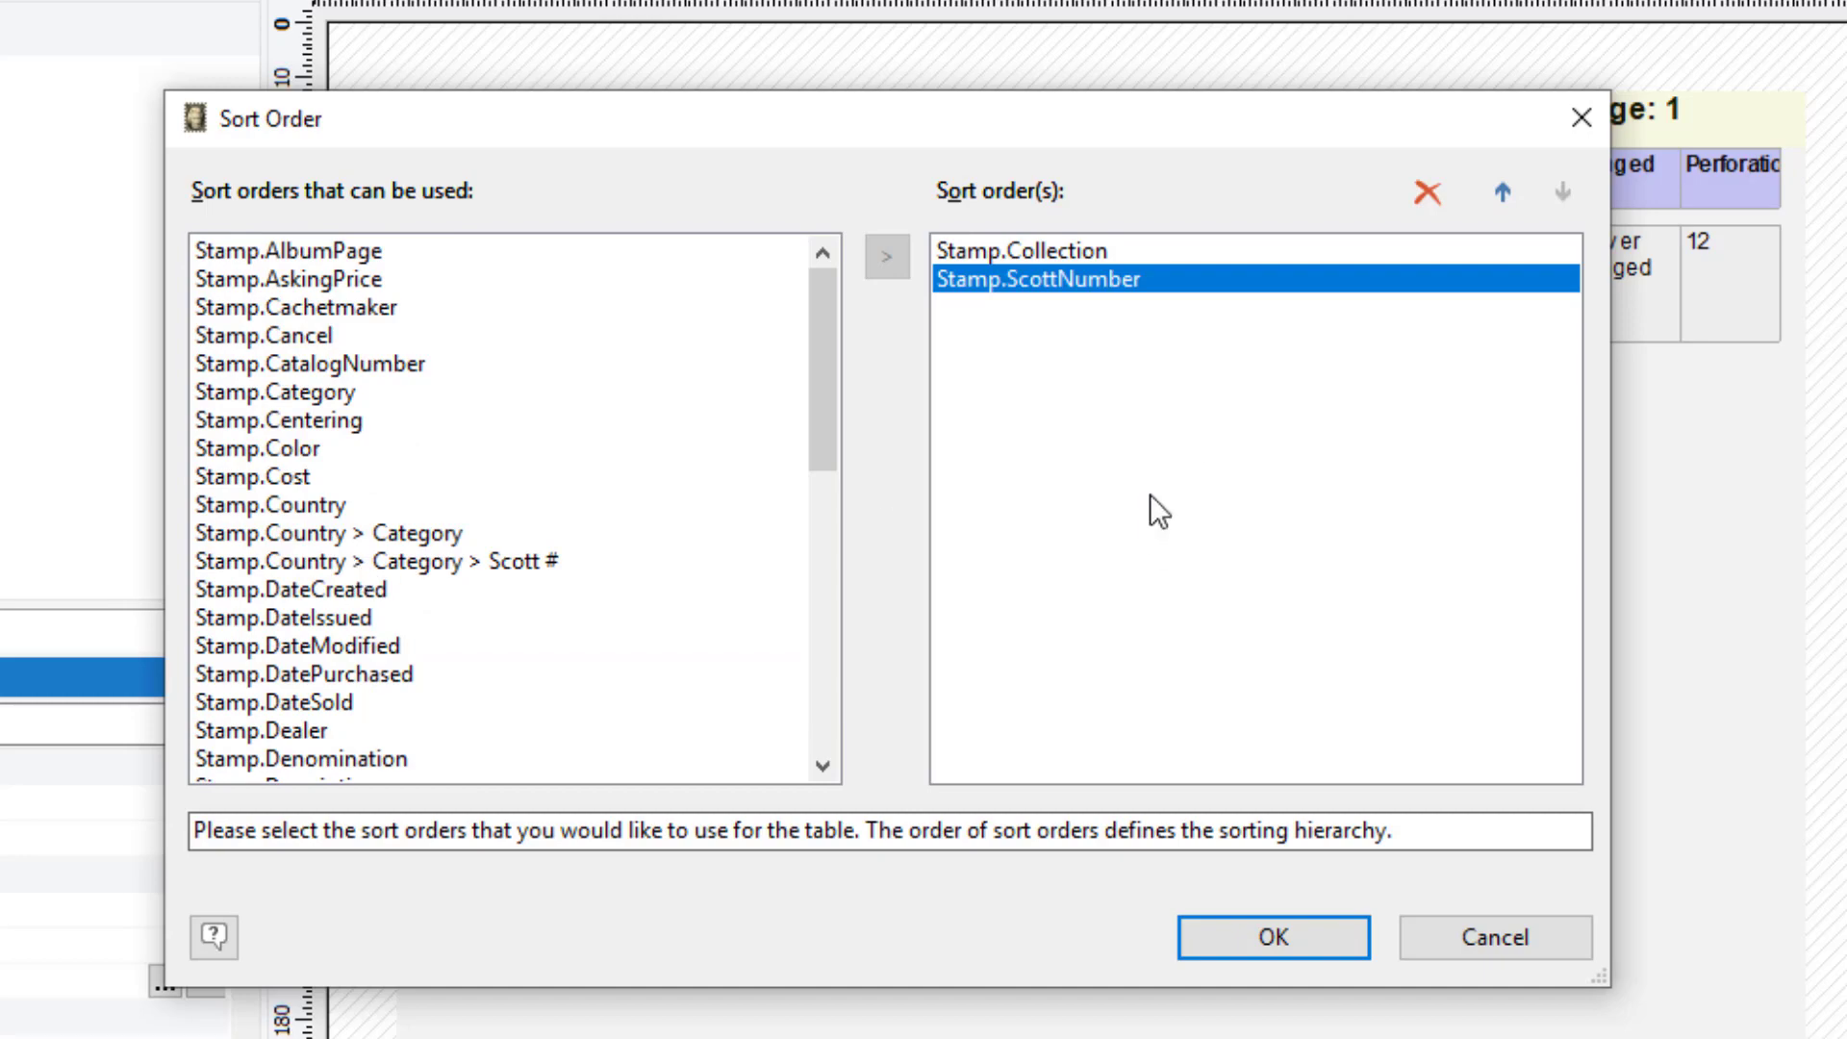
pyautogui.click(1260, 937)
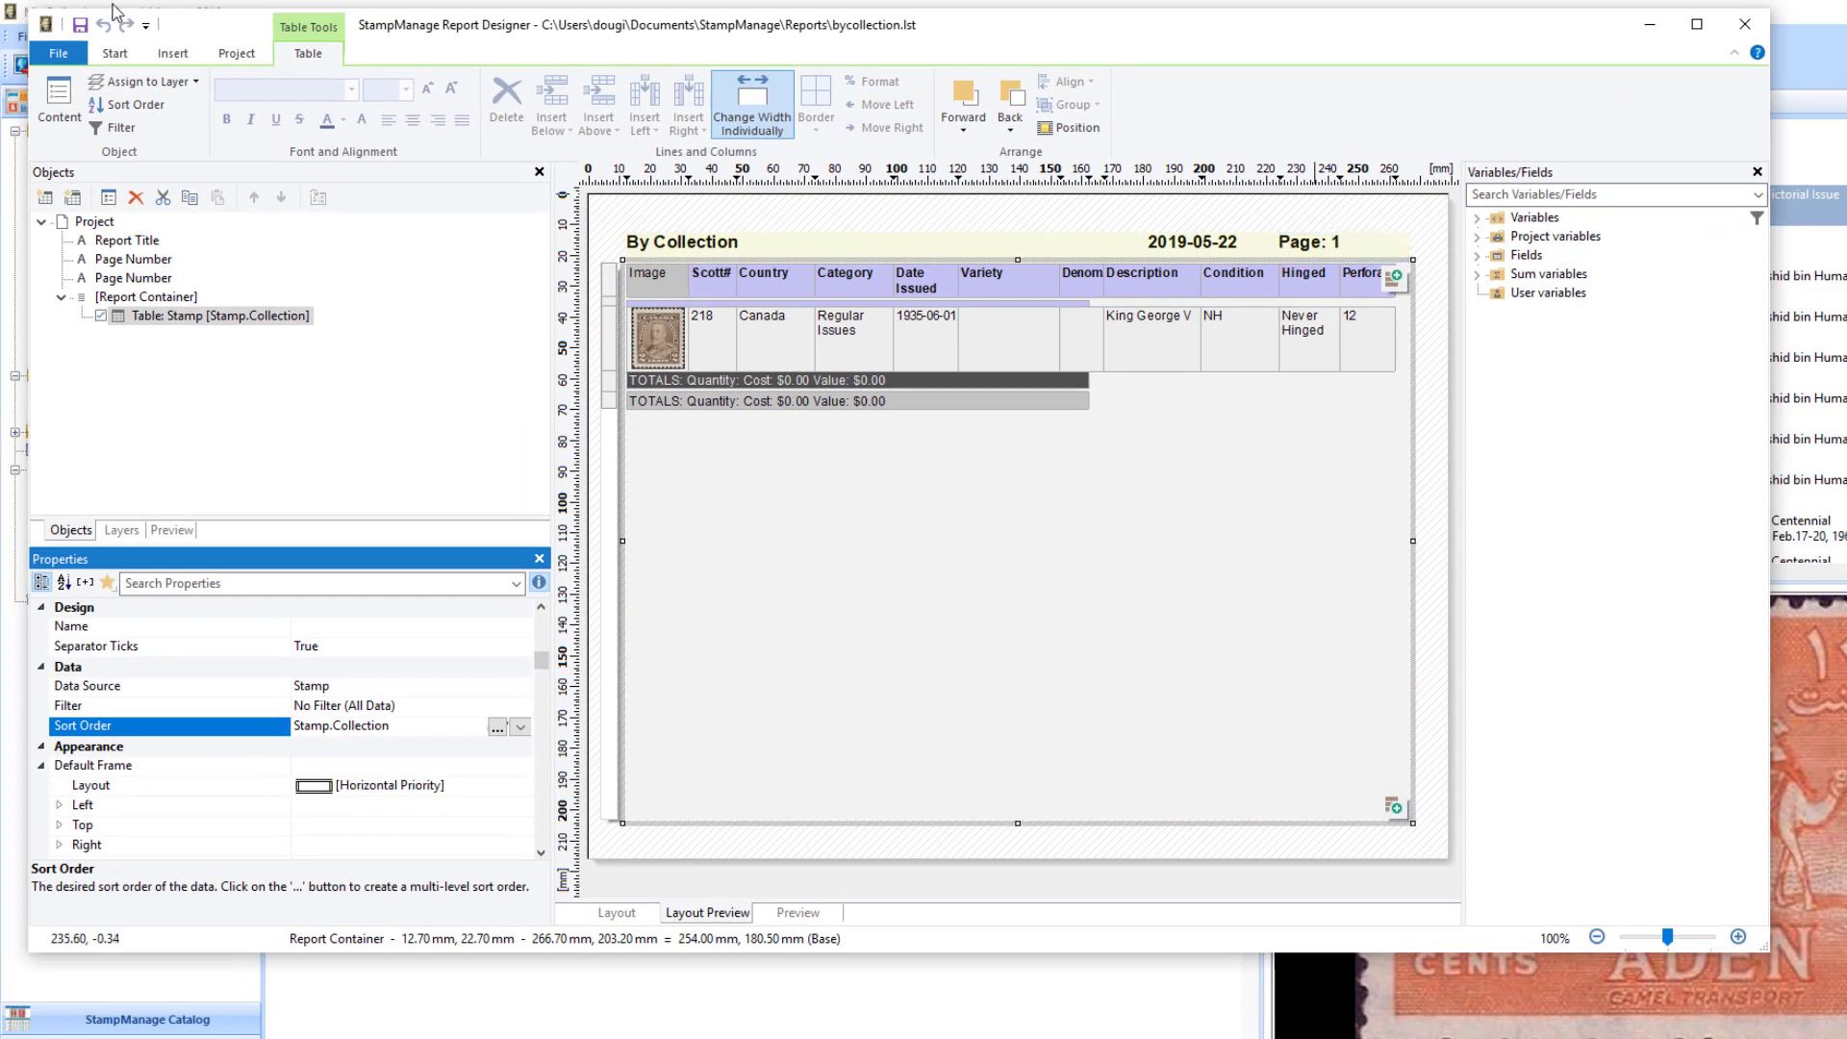
# Save the bycollection.lst report layout and close the report designer.
pyautogui.click(59, 53)
pyautogui.click(91, 229)
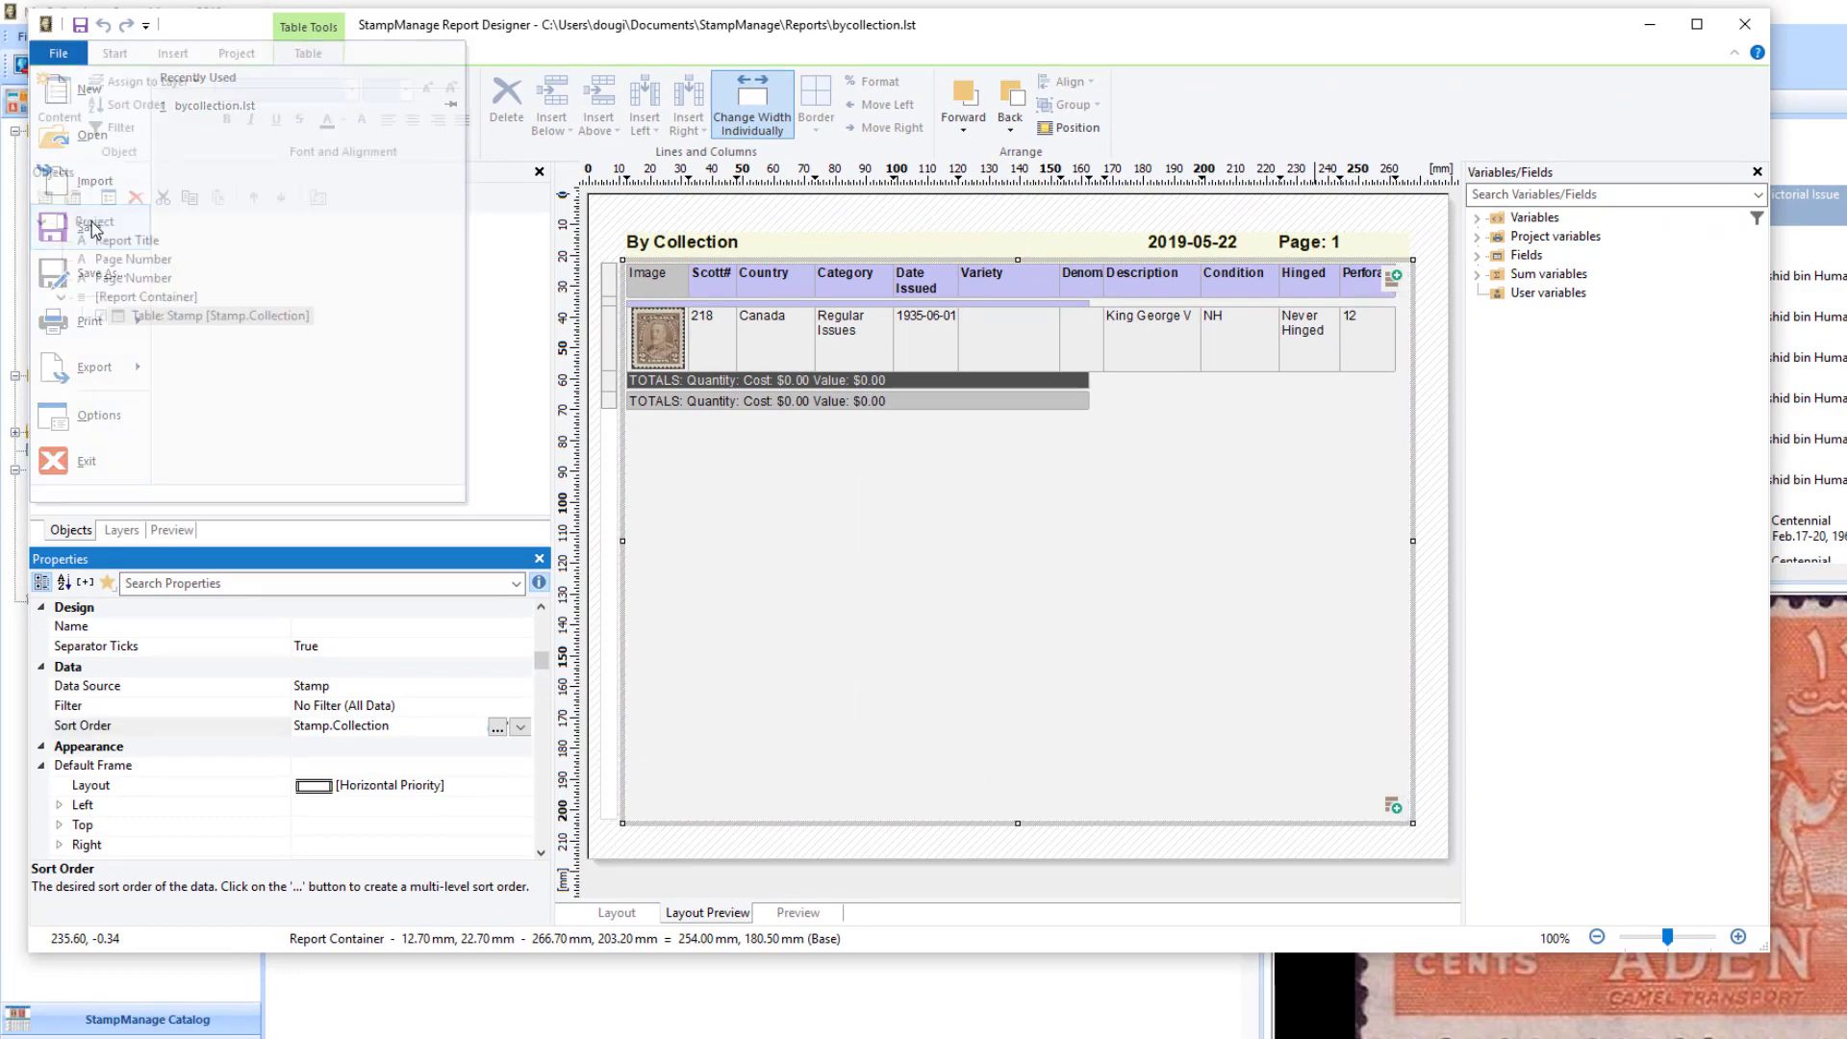
pyautogui.click(1744, 24)
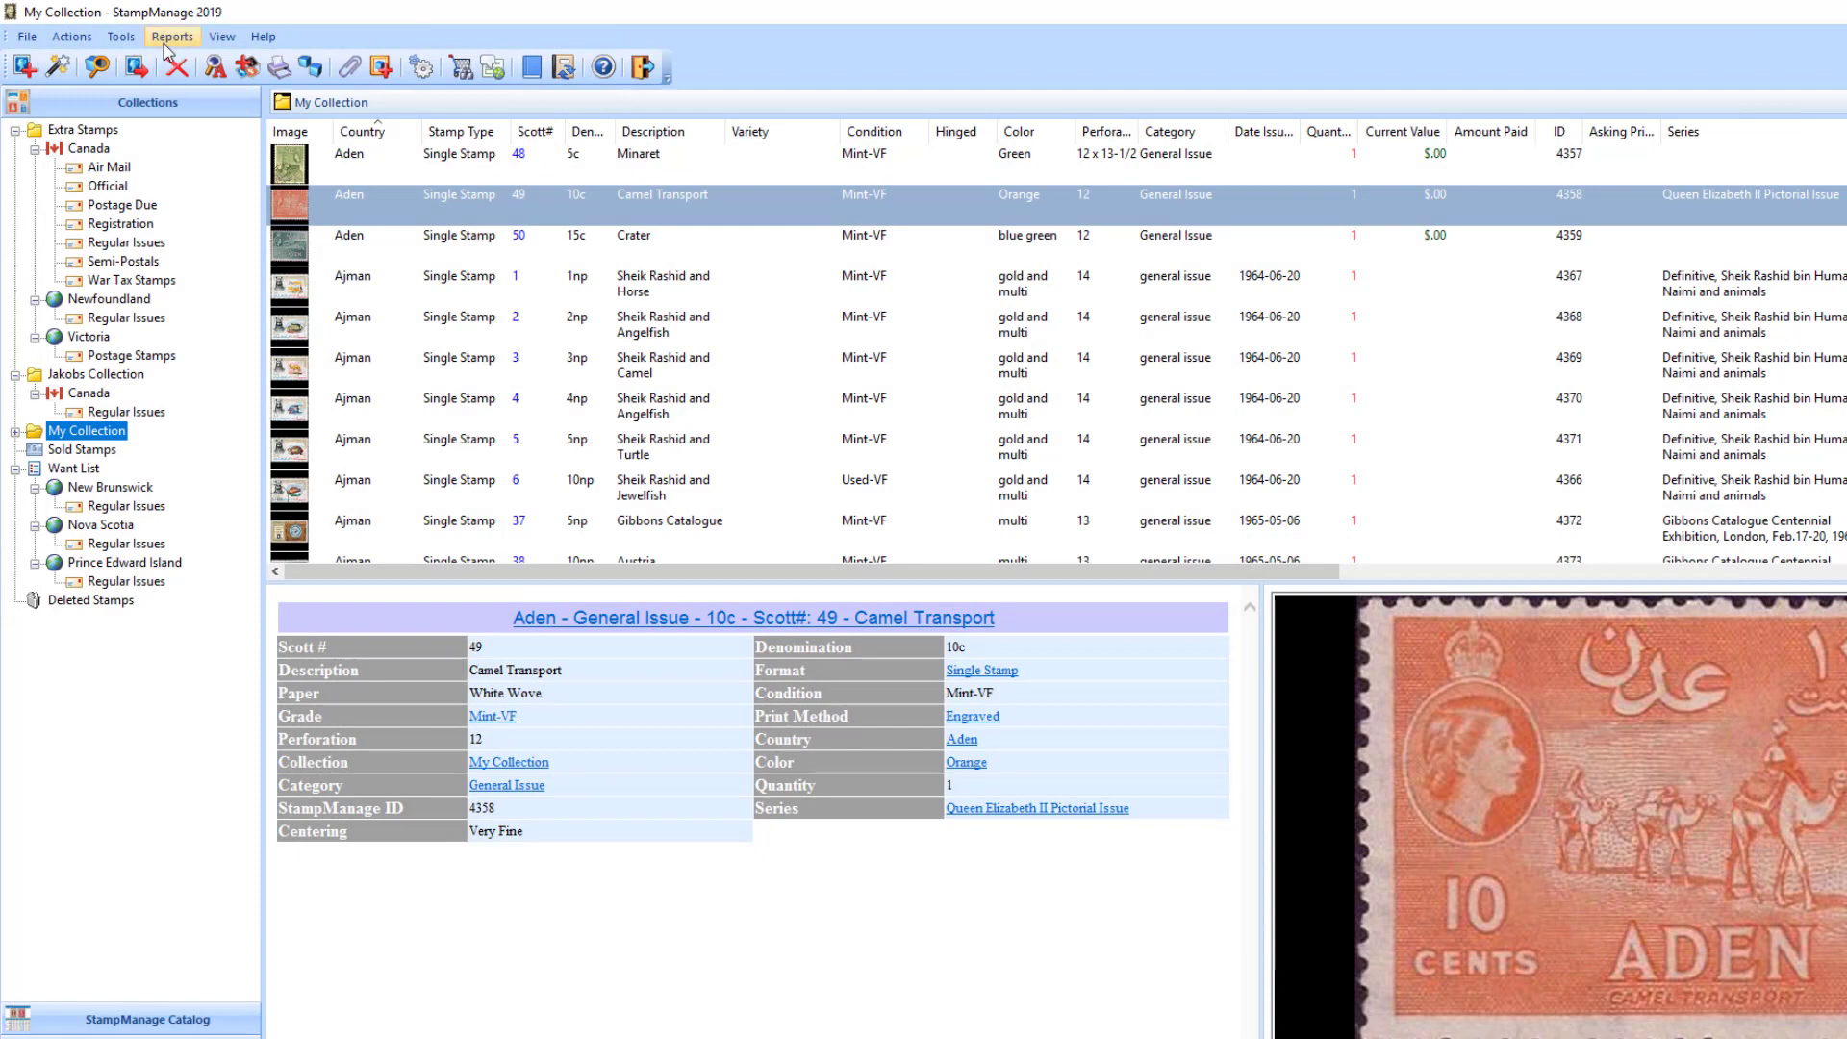
# Output the bycollection.lst report using all data, with Preview as the print target.
pyautogui.click(172, 38)
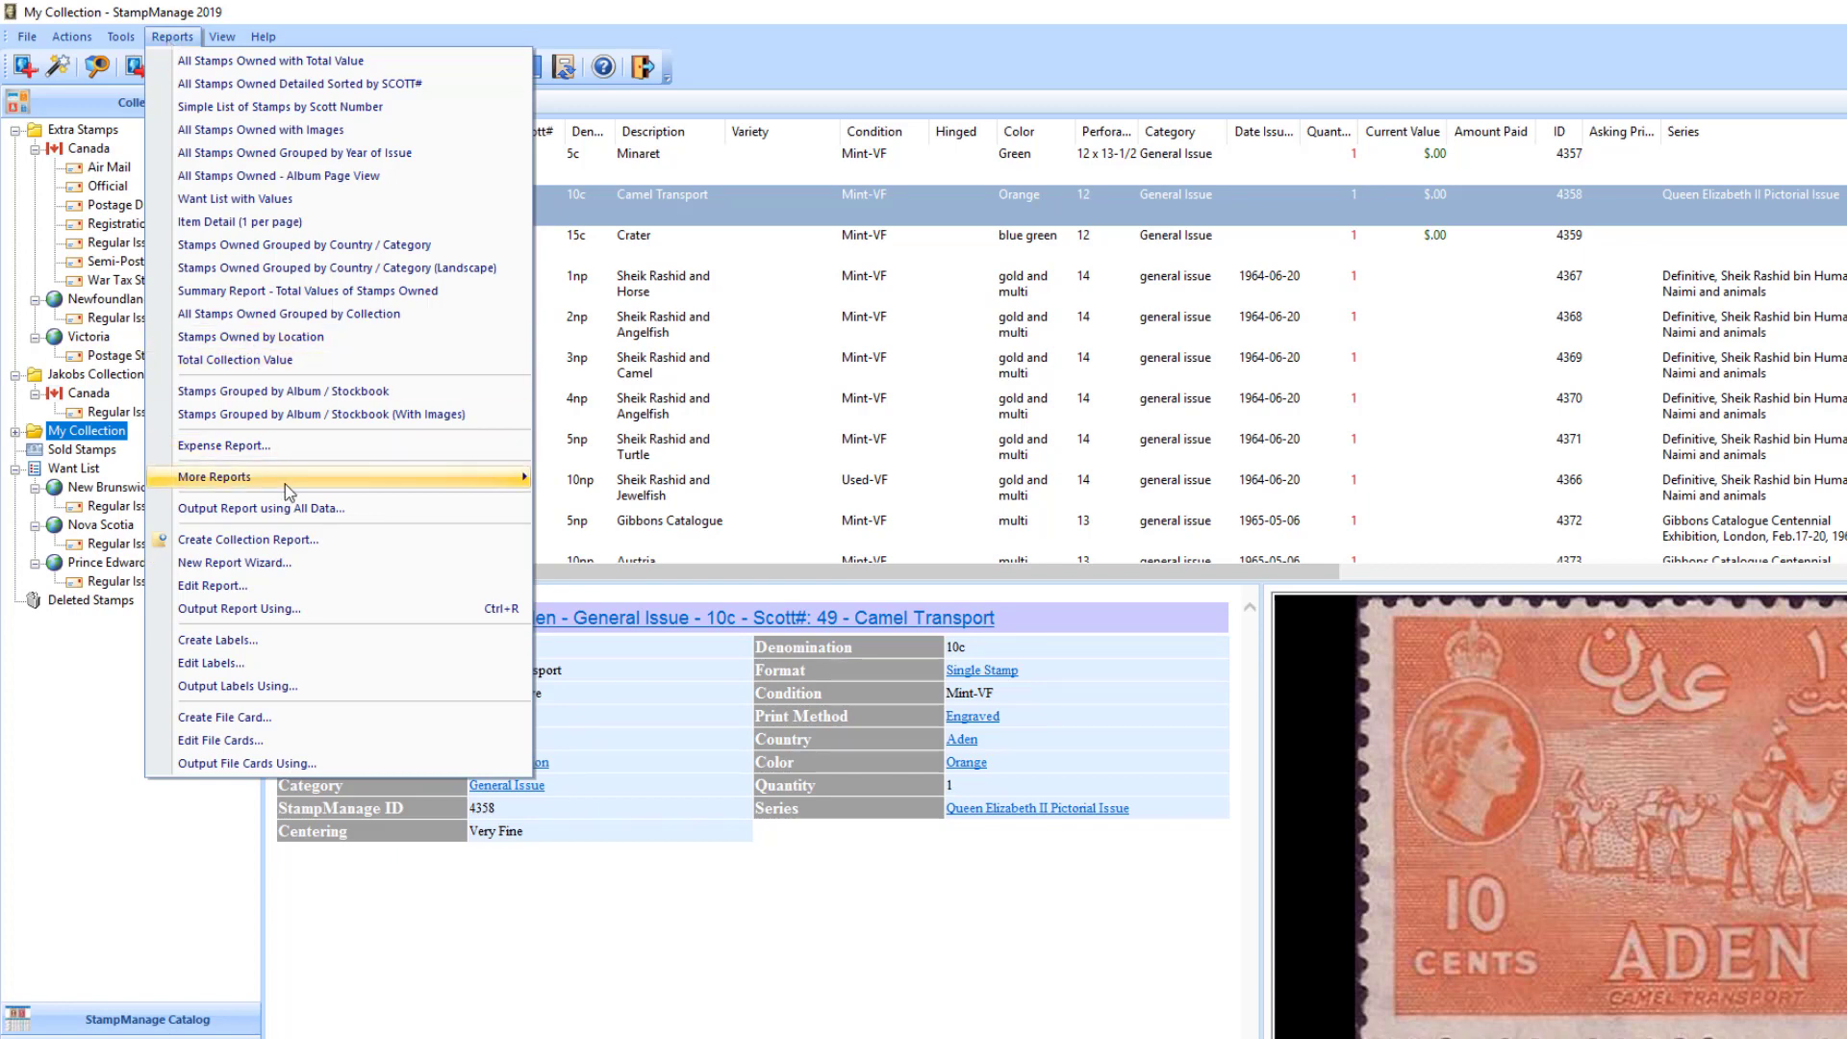
pyautogui.click(314, 511)
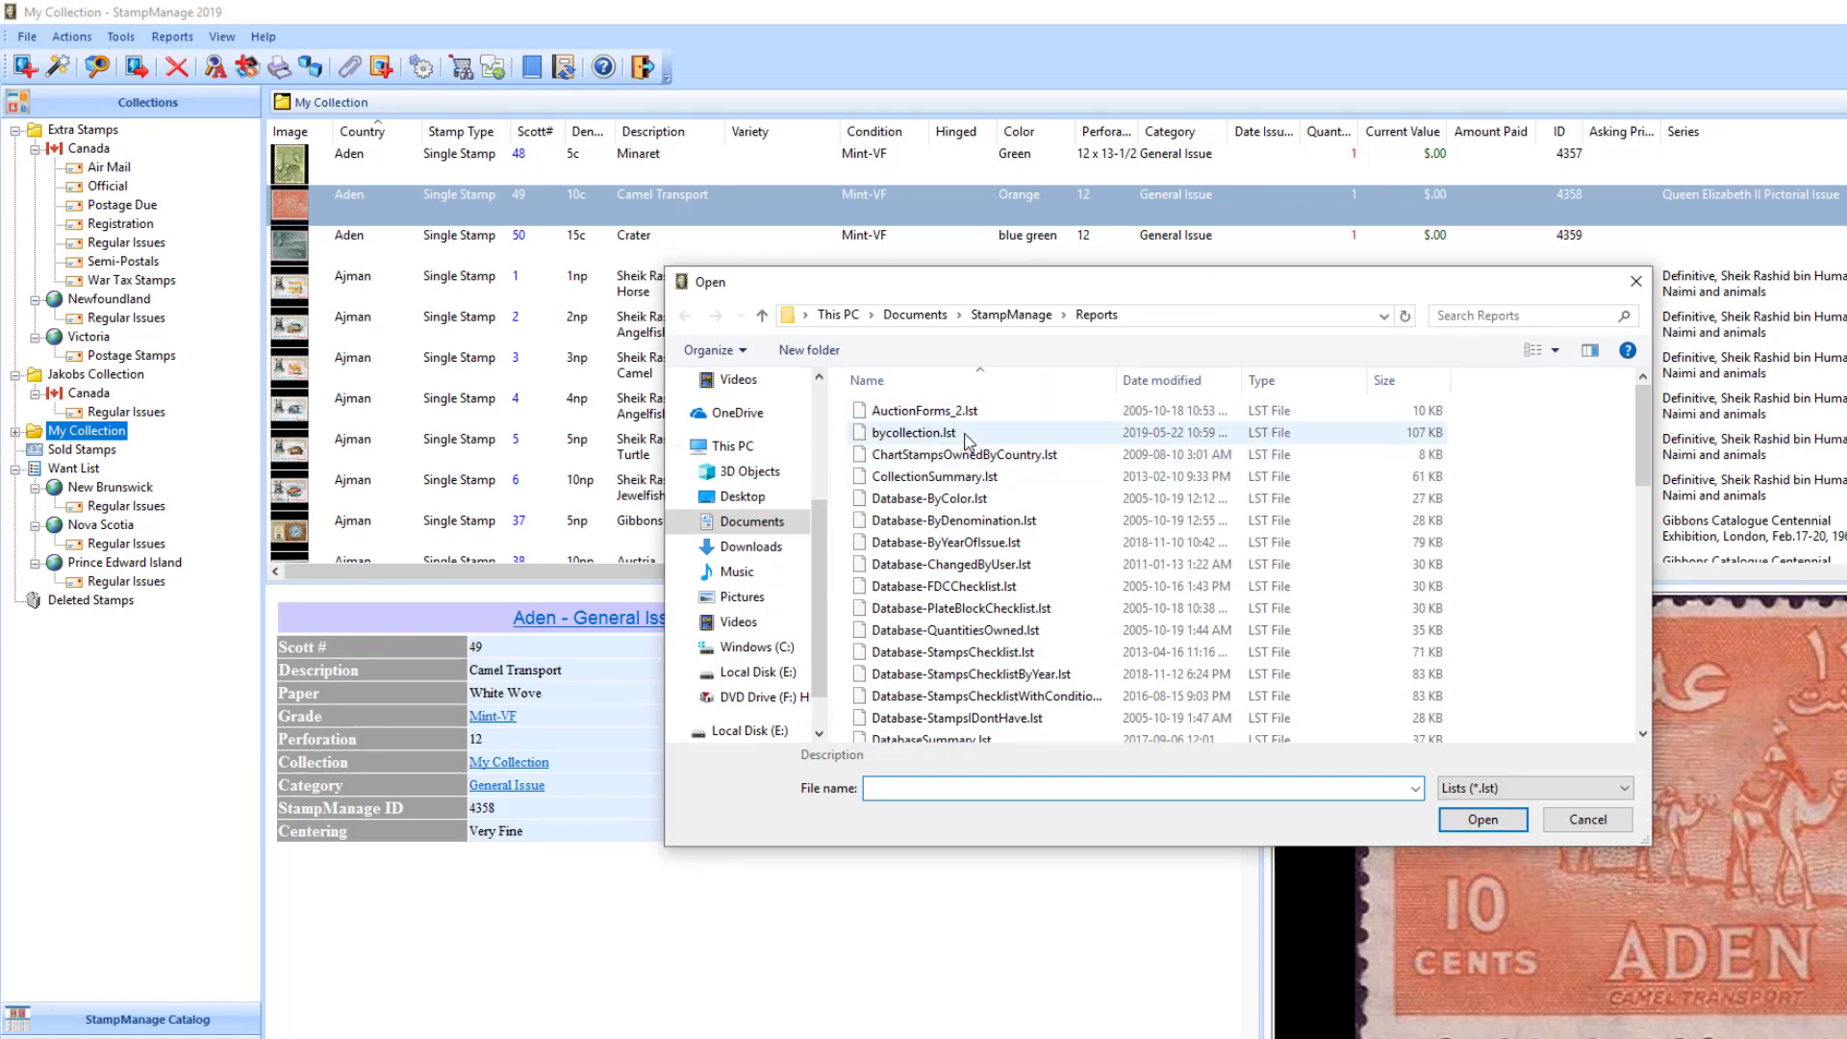
pyautogui.click(967, 434)
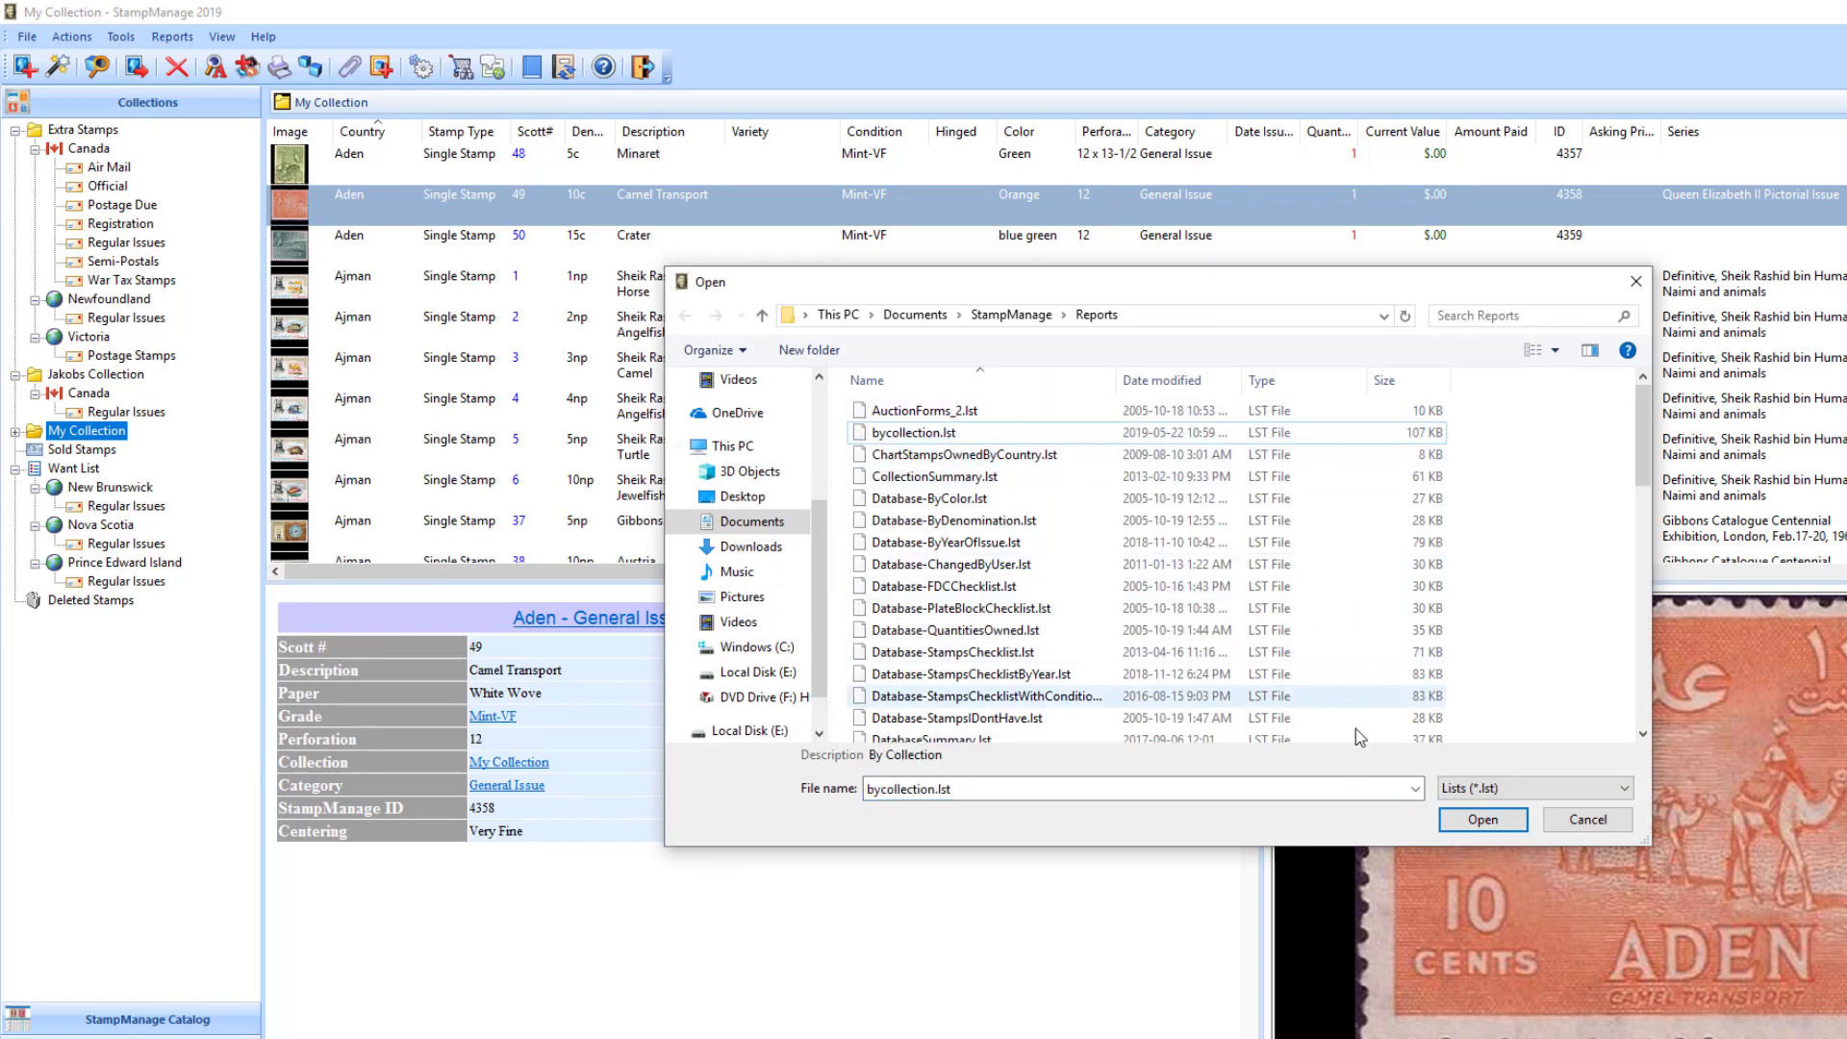
pyautogui.click(1482, 819)
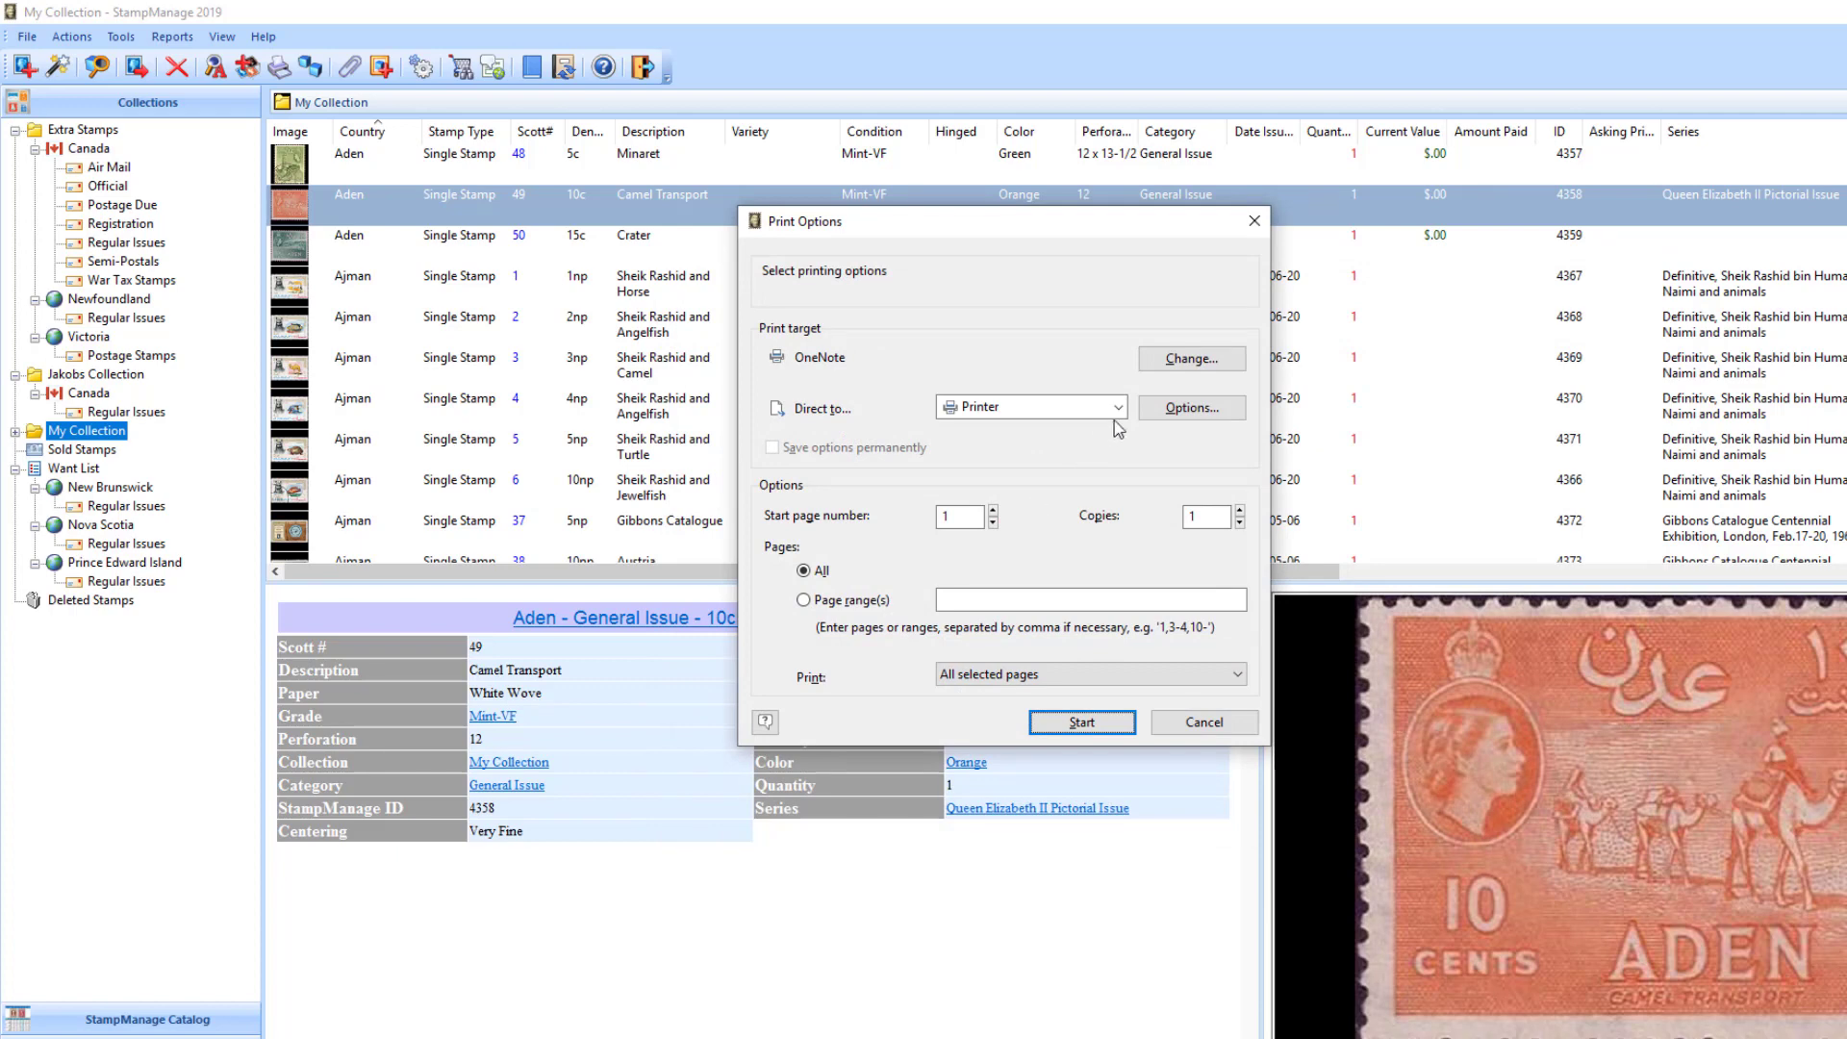
pyautogui.click(1119, 408)
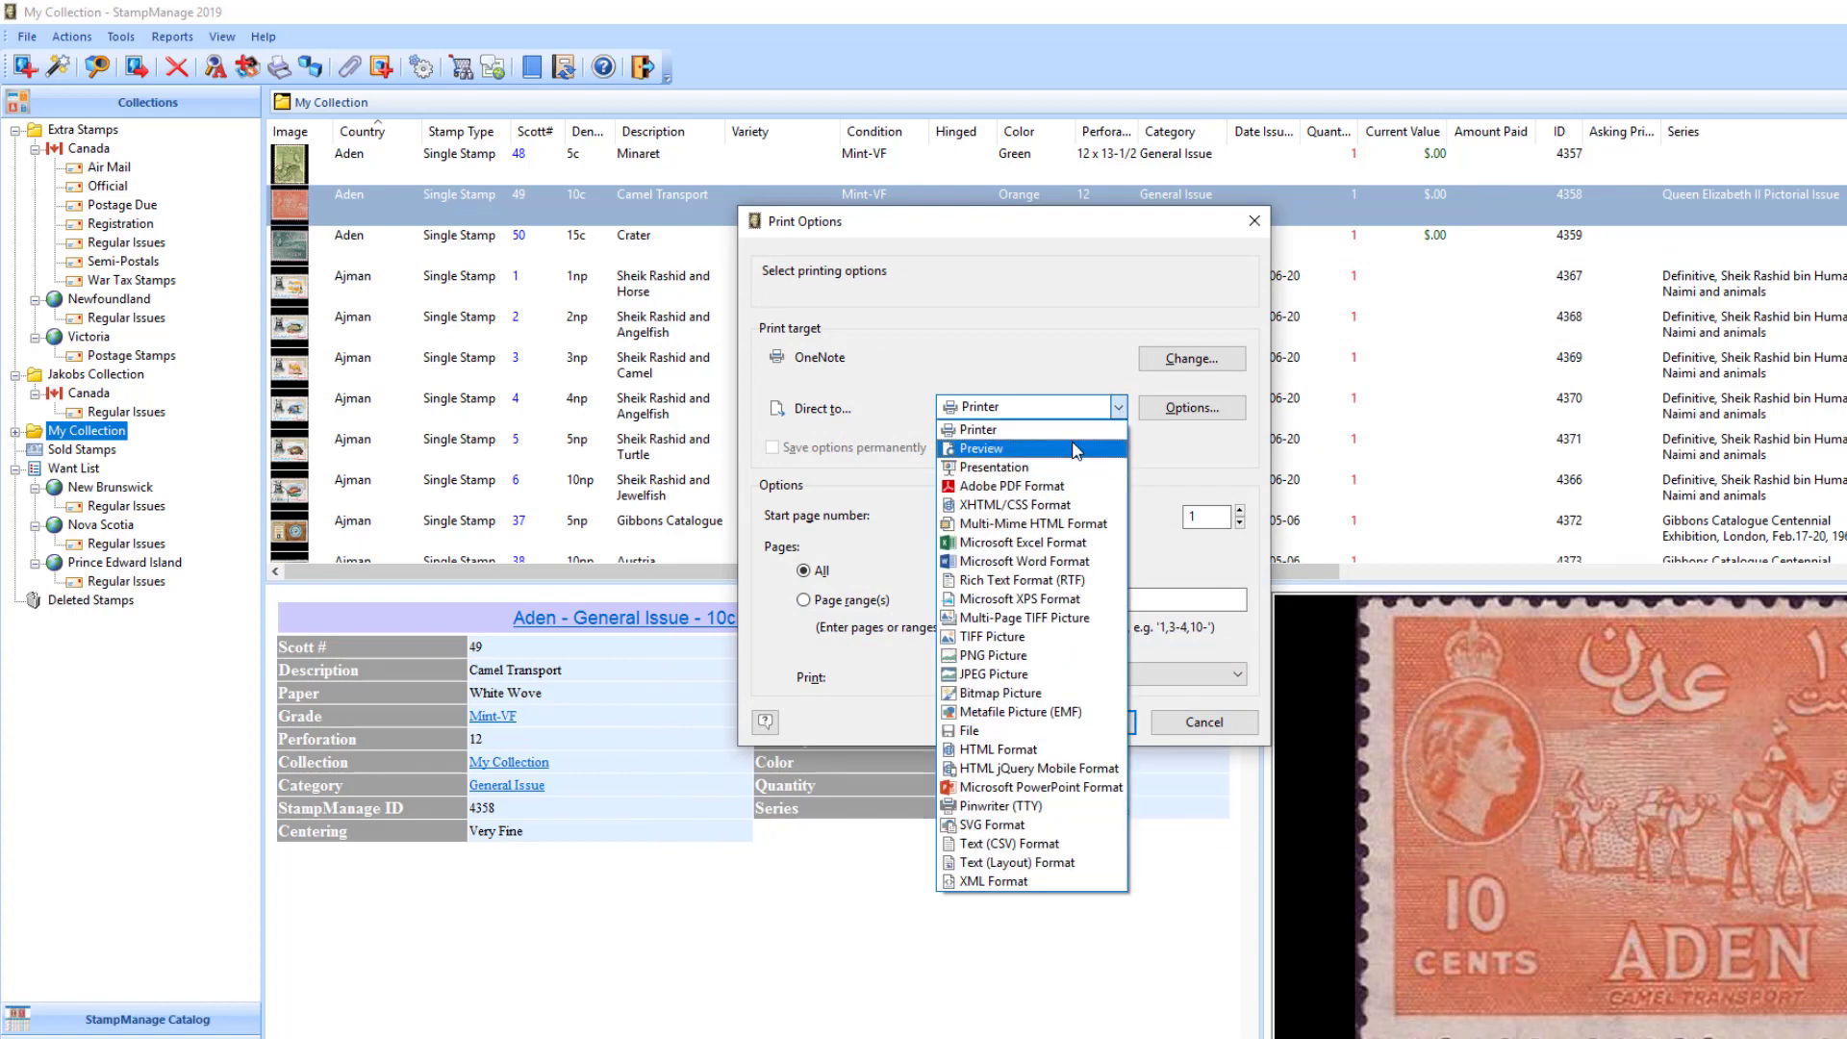
pyautogui.click(1023, 450)
pyautogui.click(1082, 722)
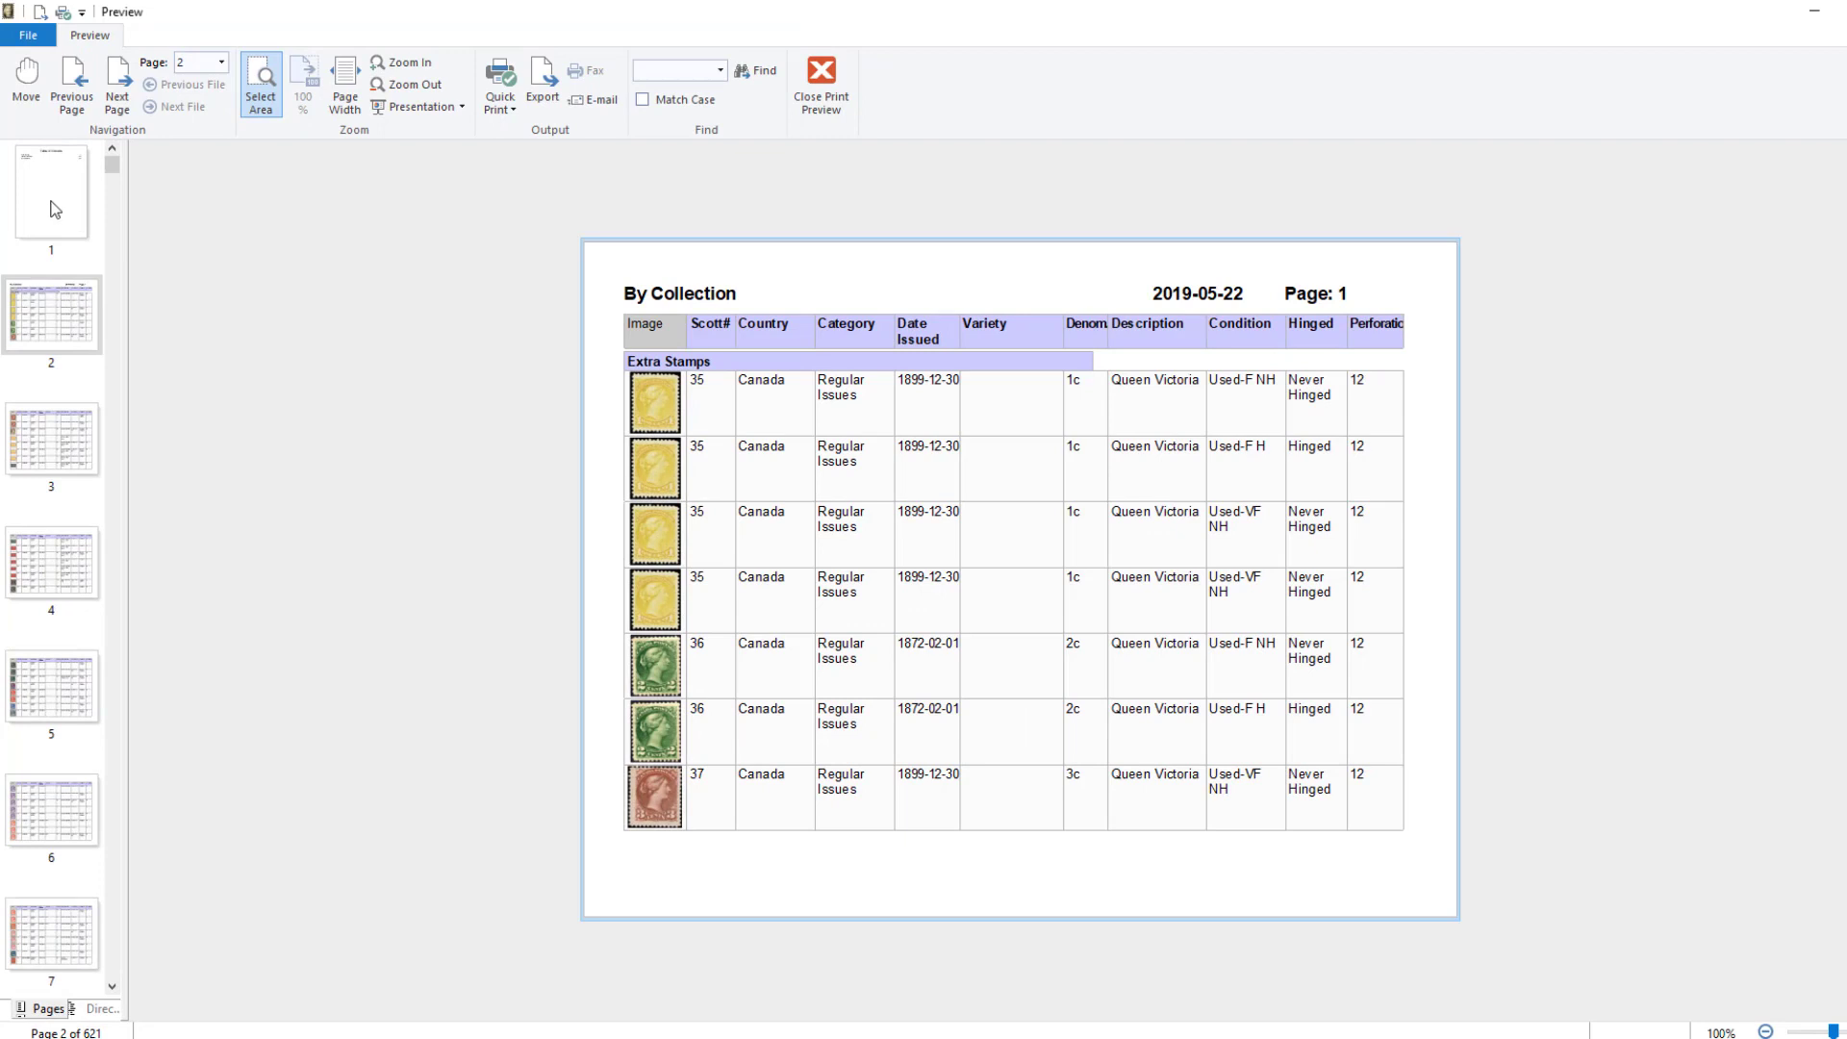
# View the table of contents page of the report preview and follow its second collection entry.
pyautogui.click(55, 209)
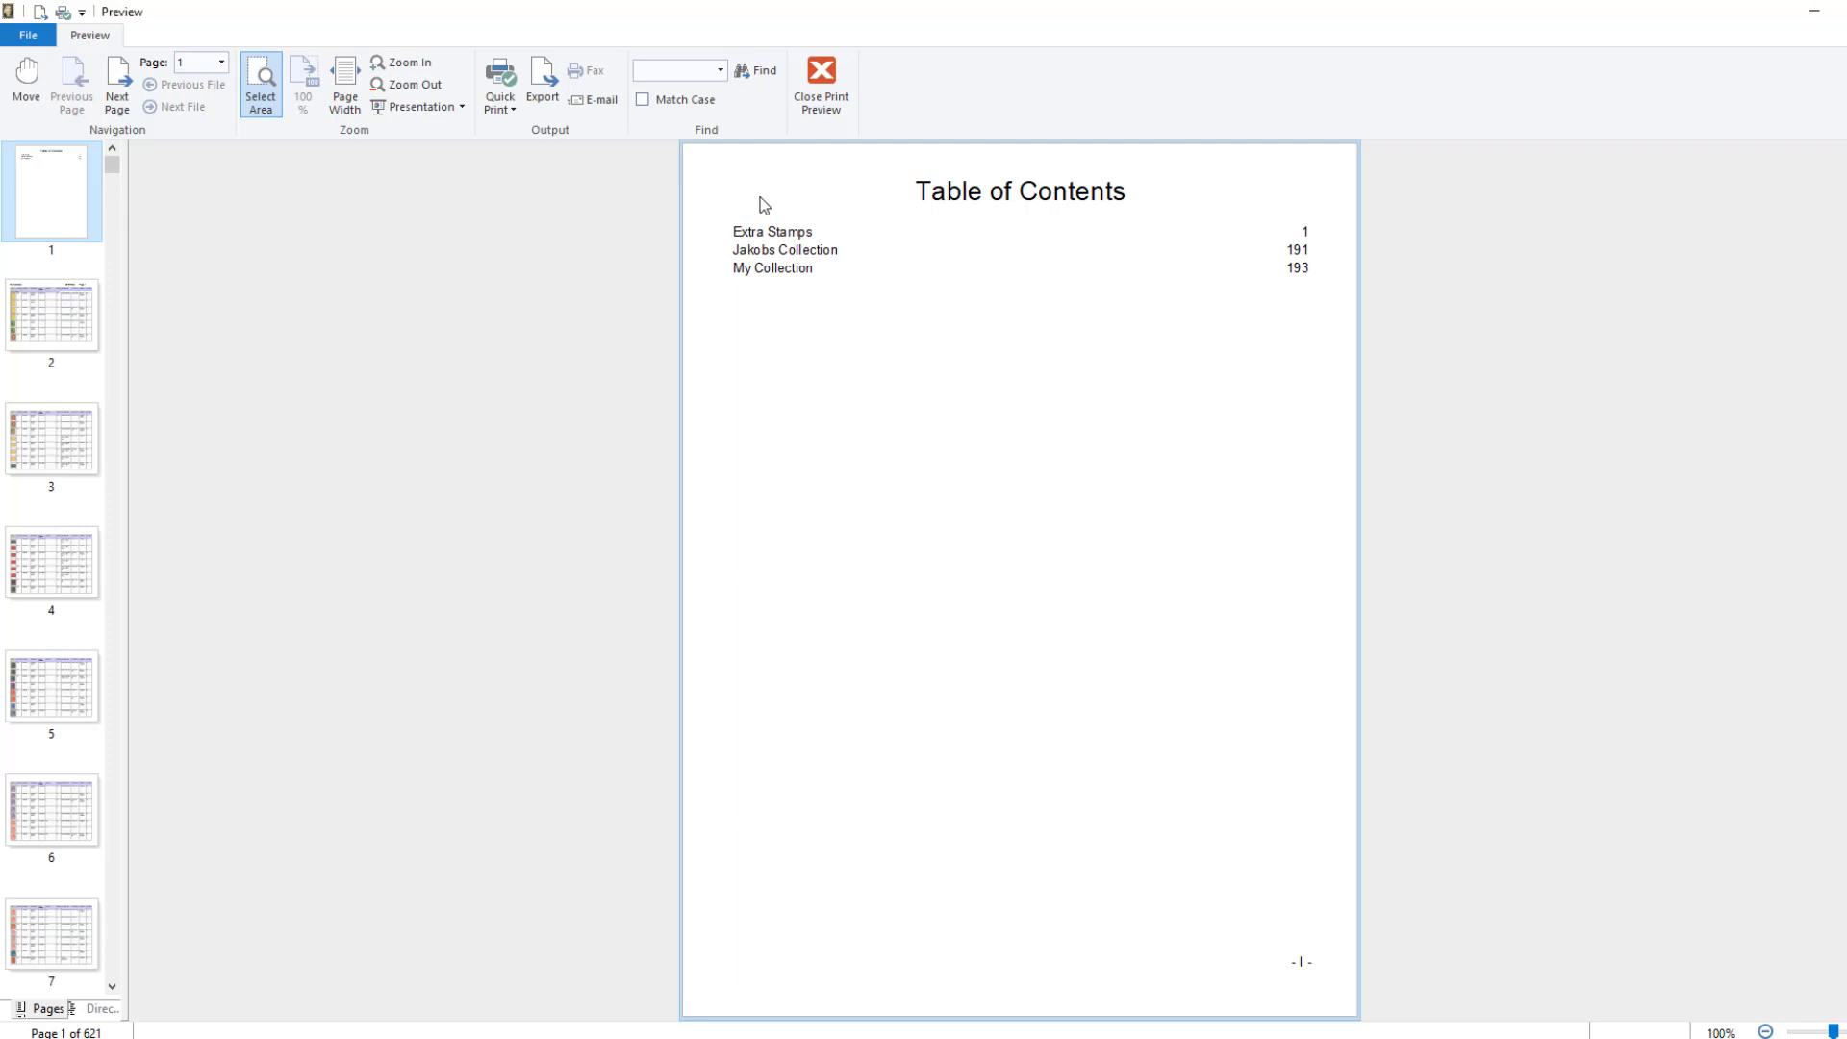
pyautogui.click(794, 255)
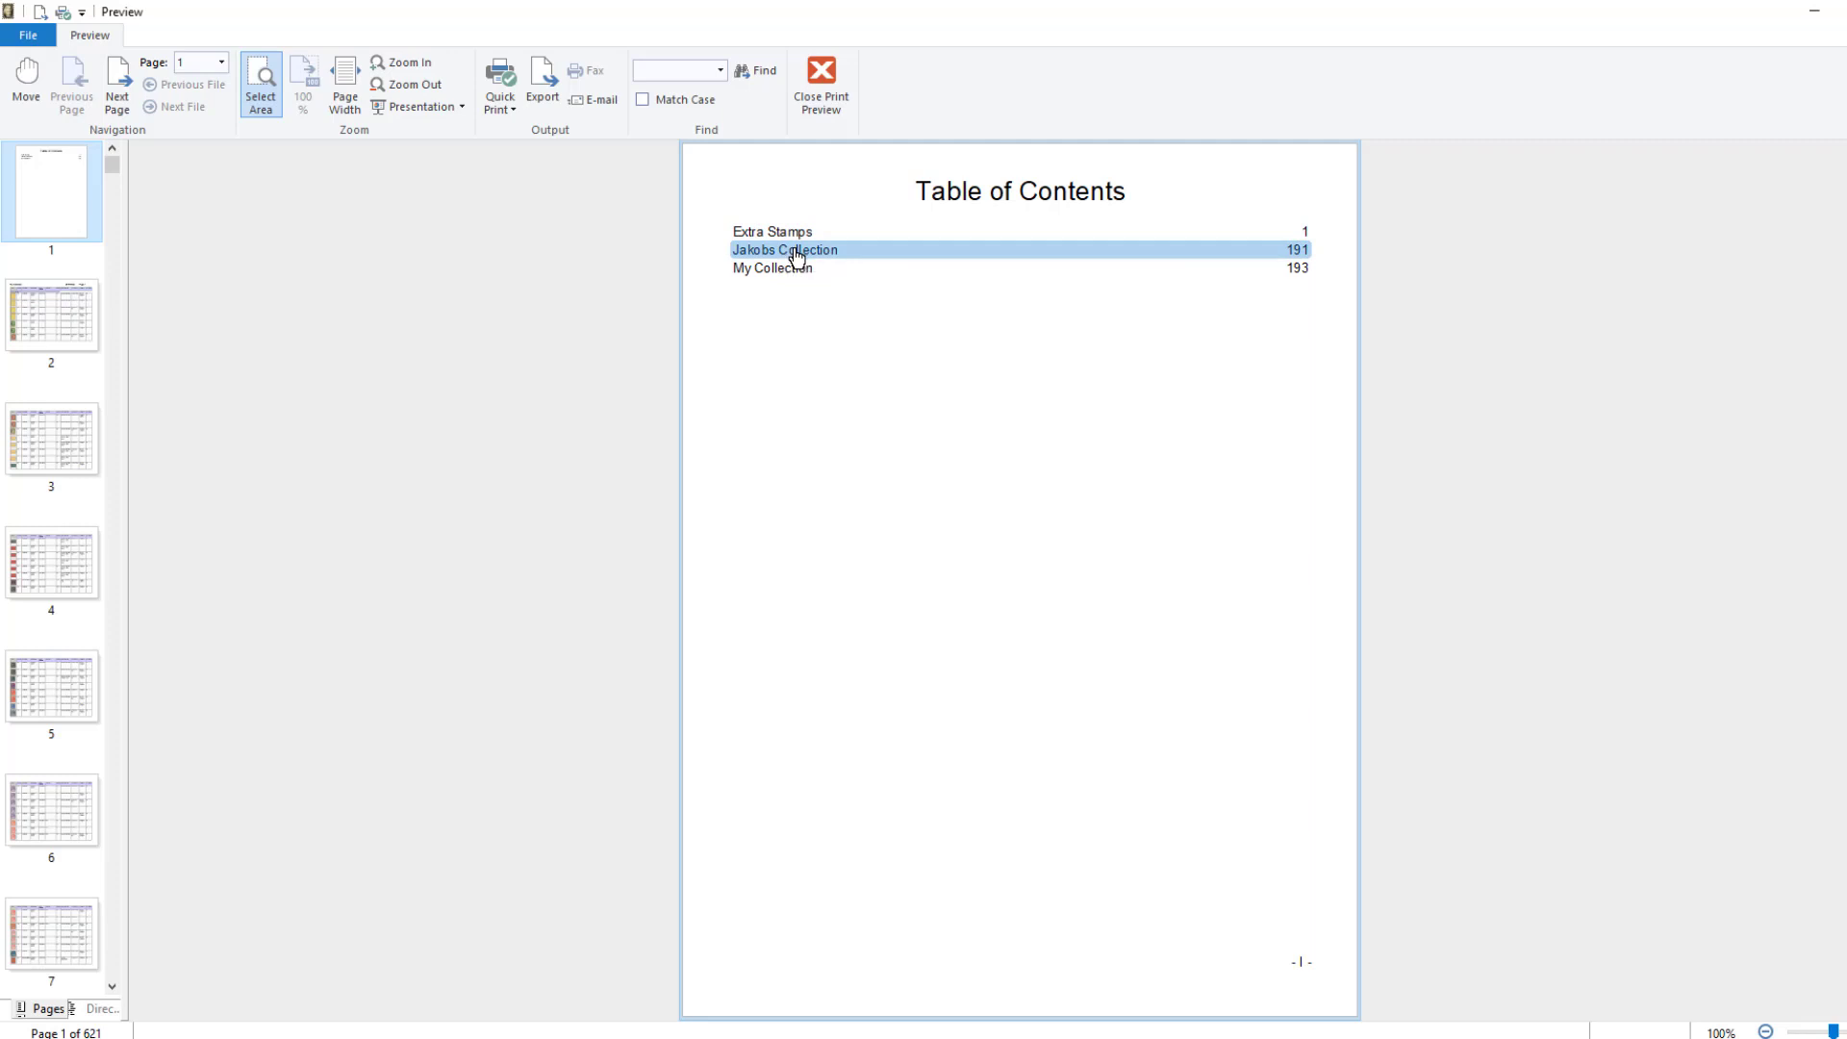